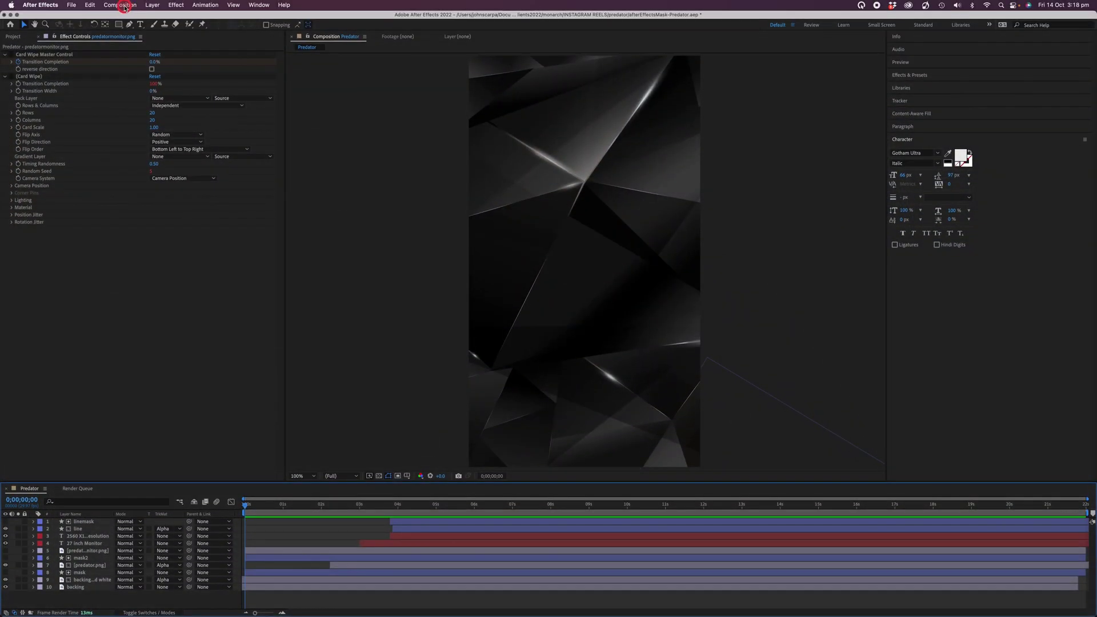
Step: Start a new composition and name it Acer Predator
left_click(121, 5)
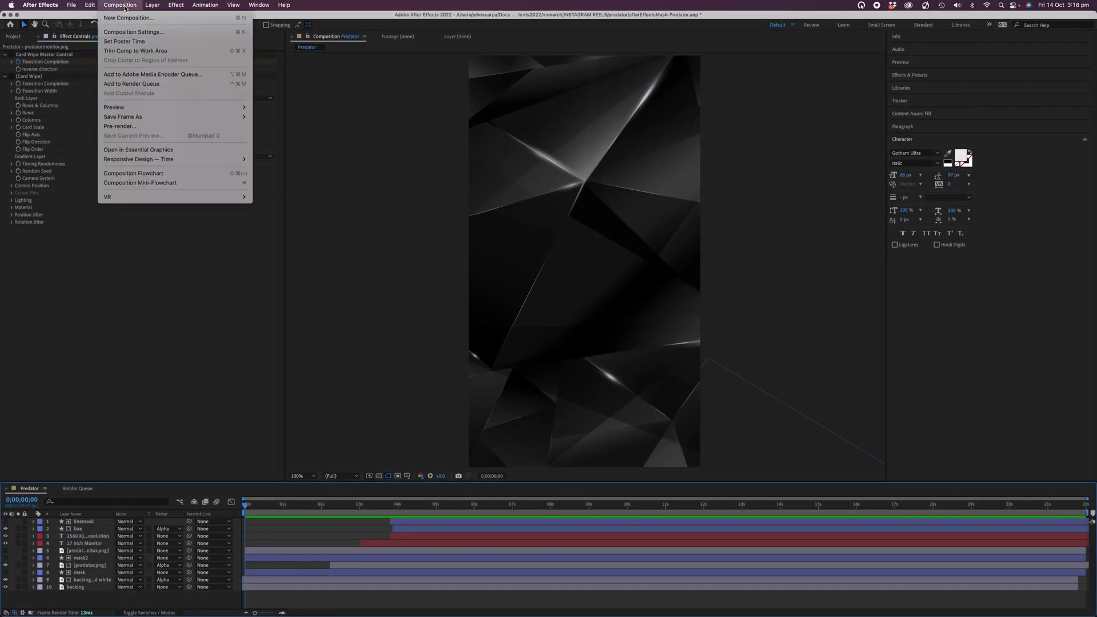
left_click(125, 17)
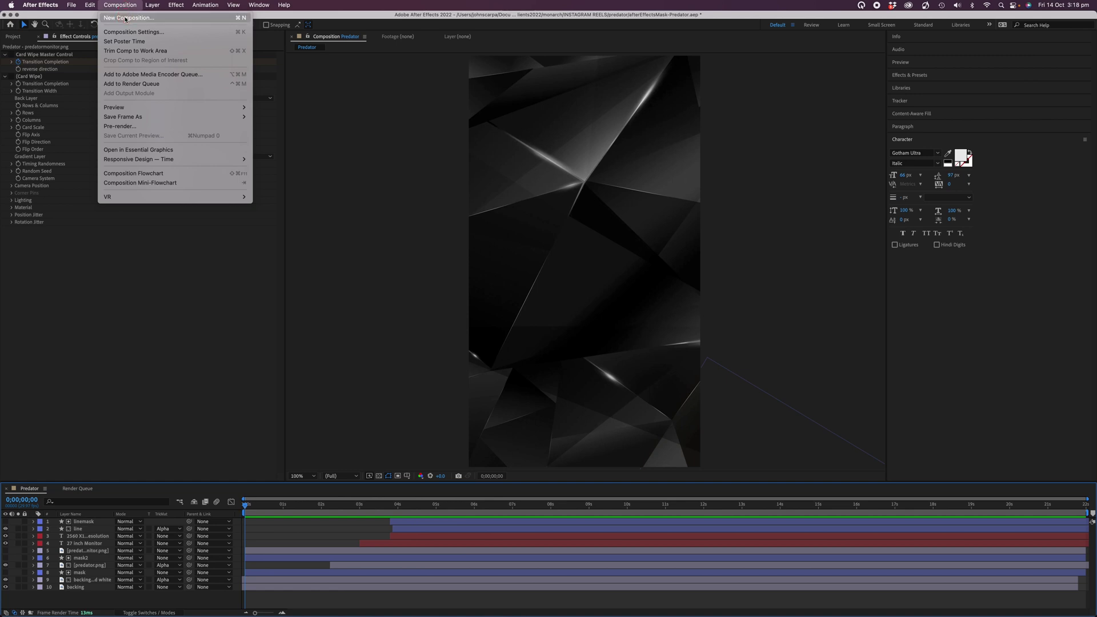
left_click(126, 18)
type("C")
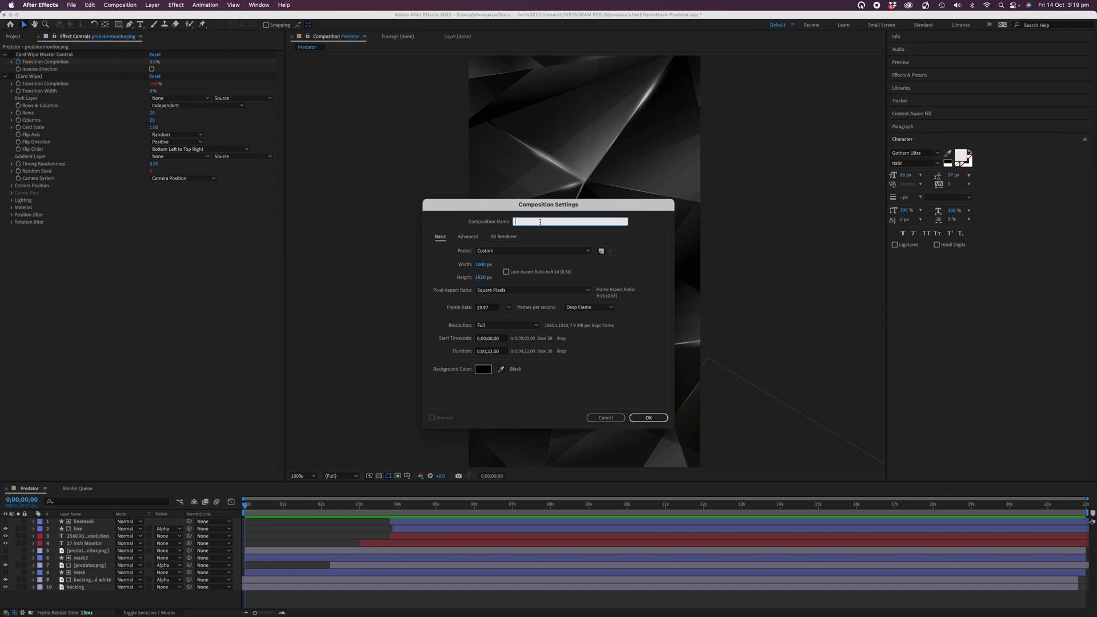
left_click(540, 222)
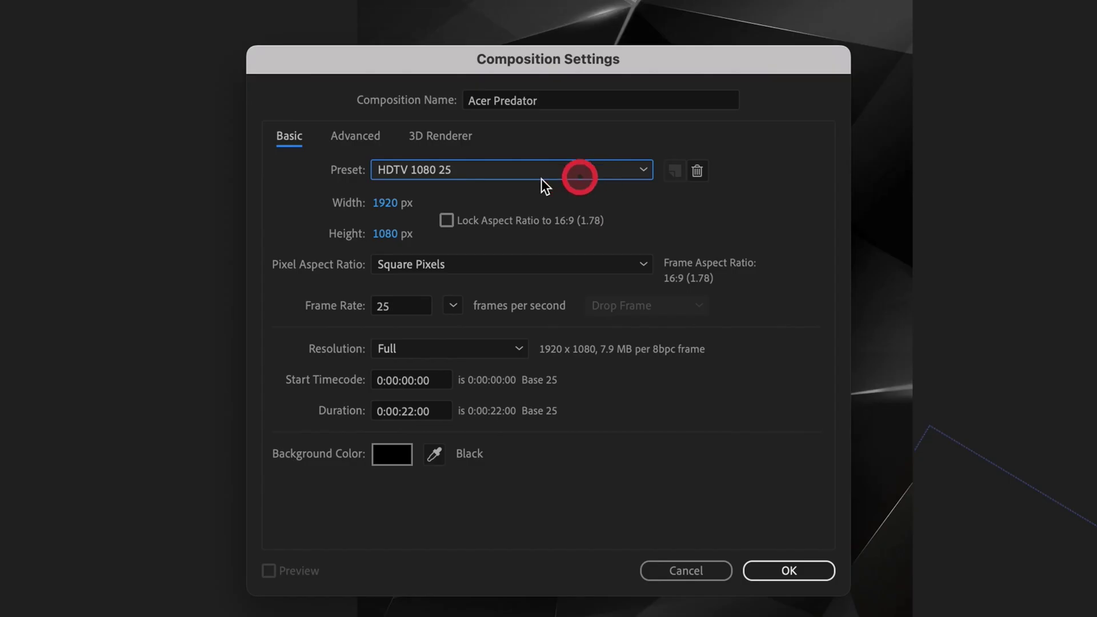
Step: Give the new composition a custom frame size of 1080 px wide by 1920 px high
left_click(570, 172)
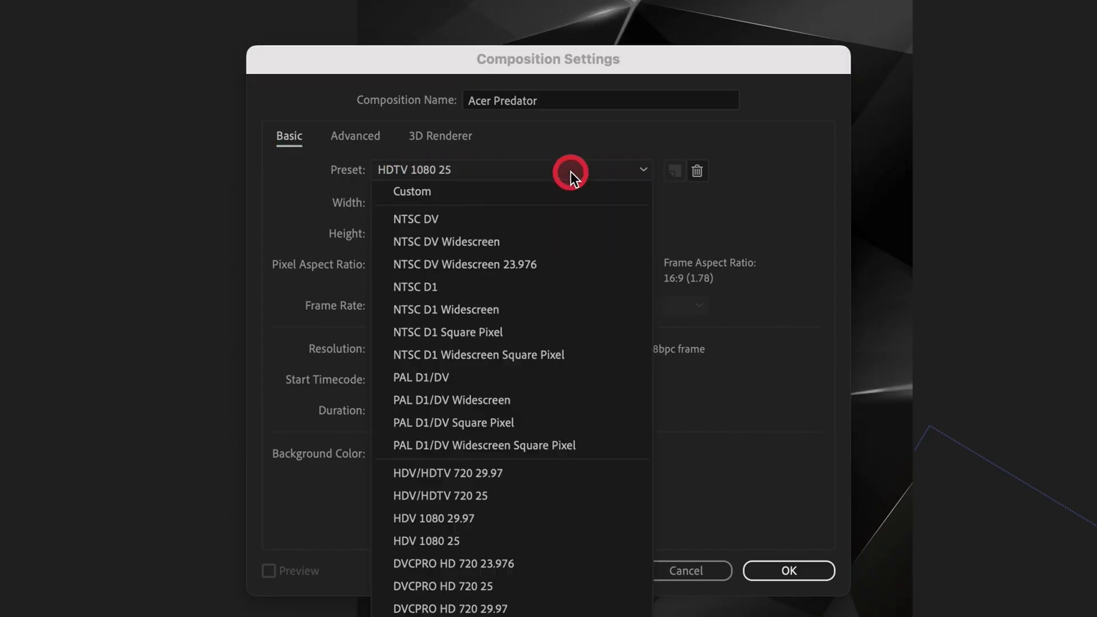
left_click(540, 191)
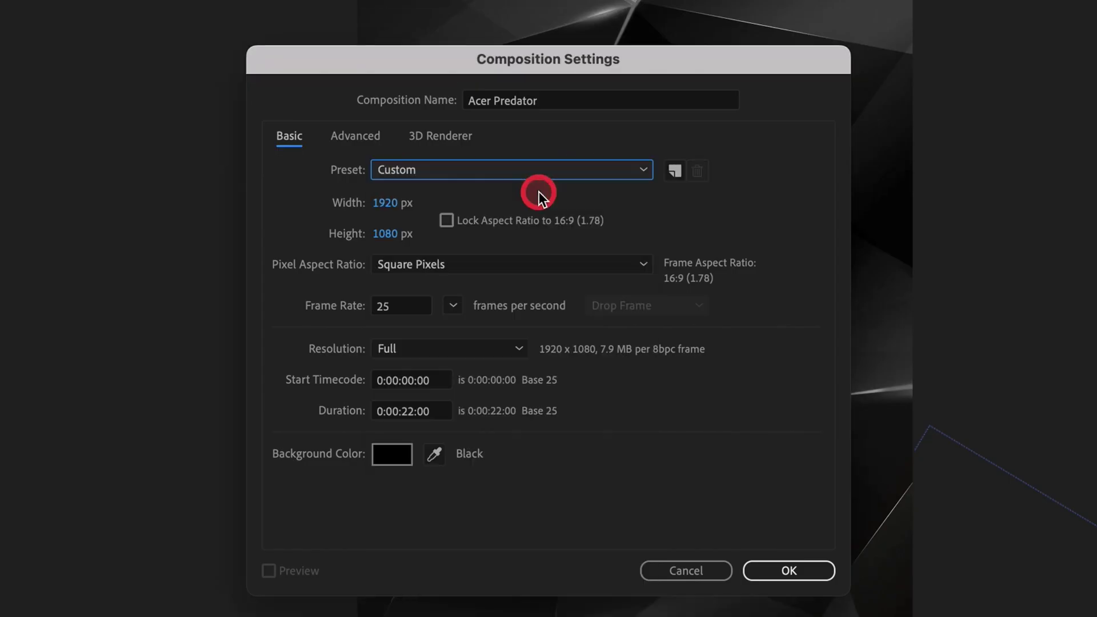
left_click(393, 207)
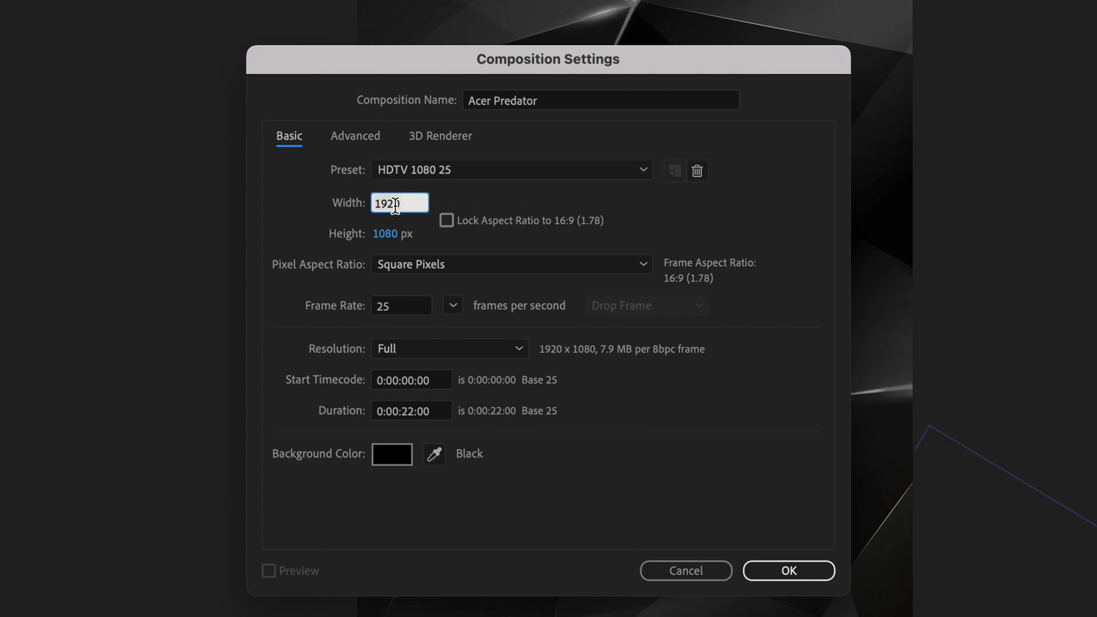
type("1080")
key("Tab")
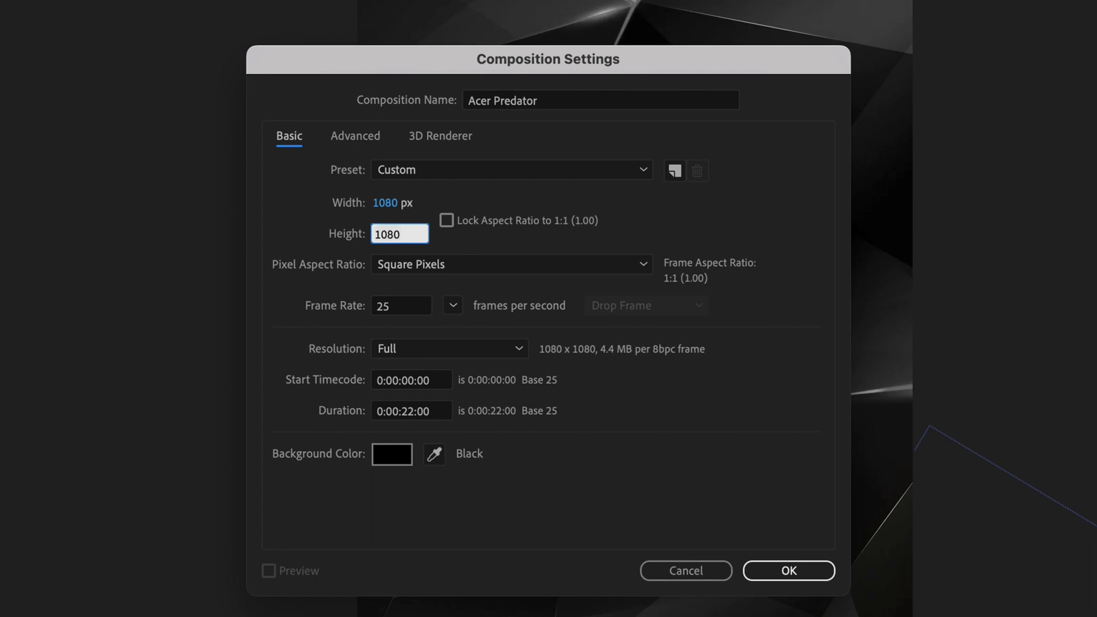
type("1920")
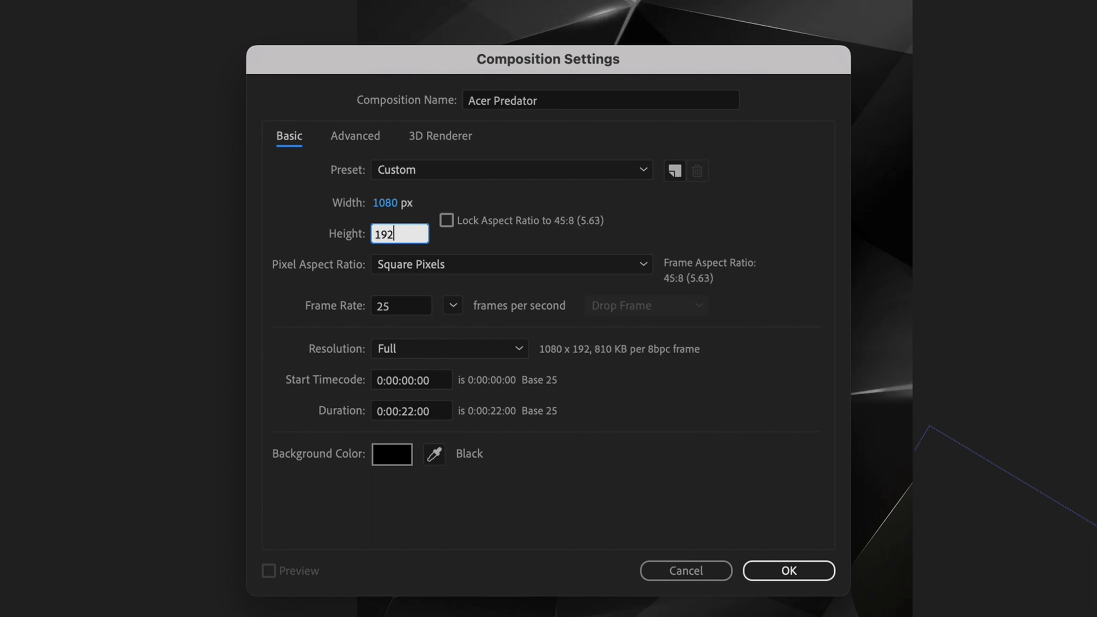
key("Tab")
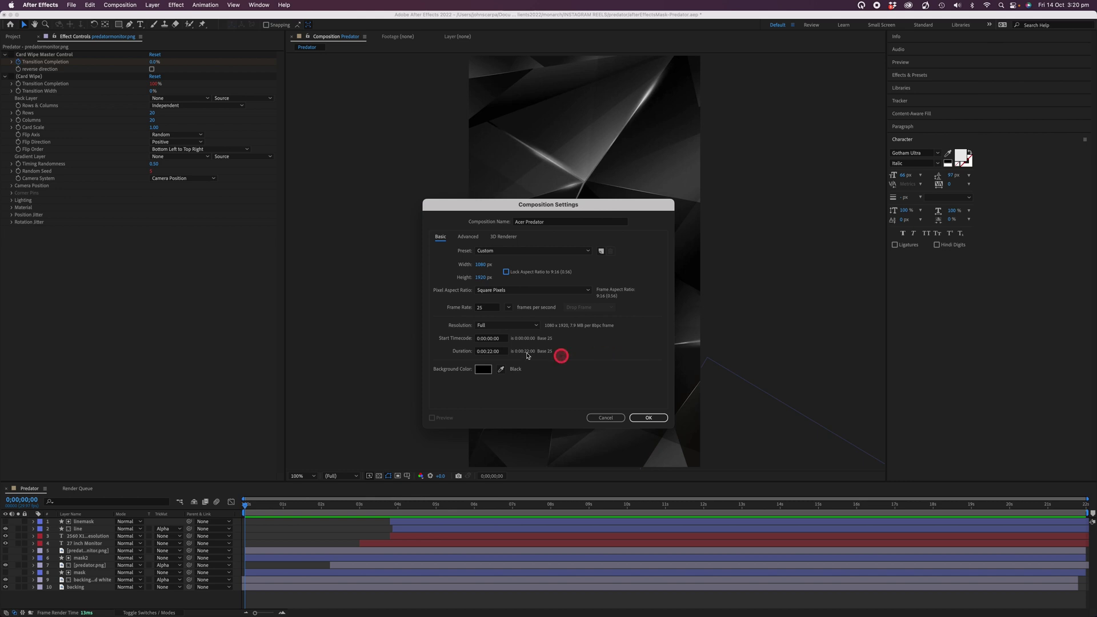
Step: Set the frame rate to 30 fps and the duration to 15:00, and create the composition
left_click(491, 307)
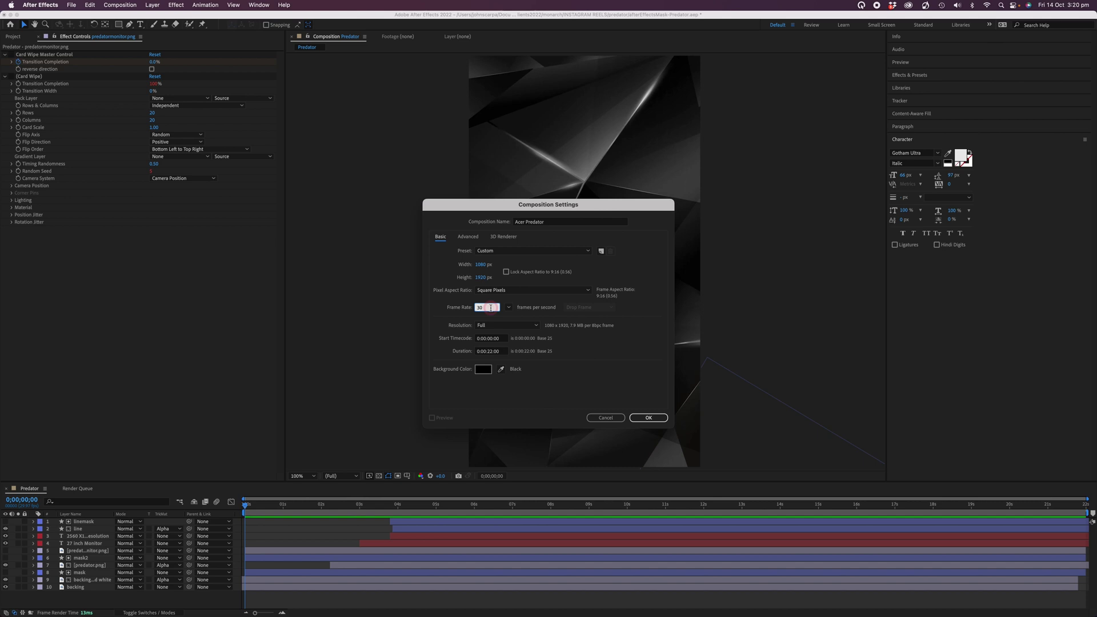
left_click(492, 352)
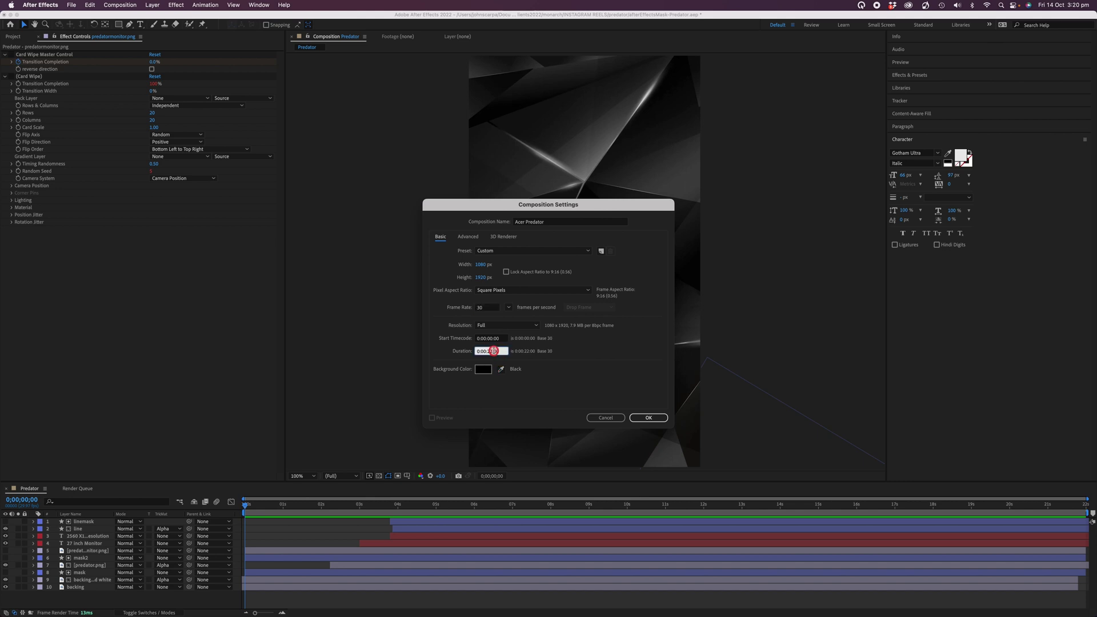
left_click(492, 352)
type("15:00")
left_click(649, 418)
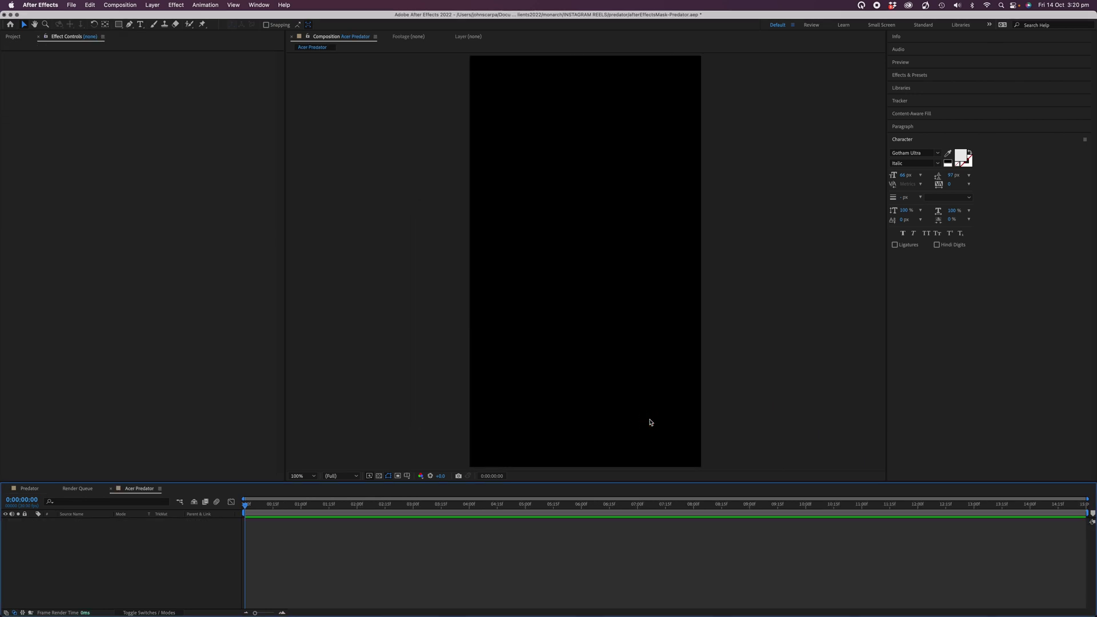
Step: Enlarge the composition viewer by shrinking the timeline area, and show the project's footage list
left_click_drag(558, 482, 559, 502)
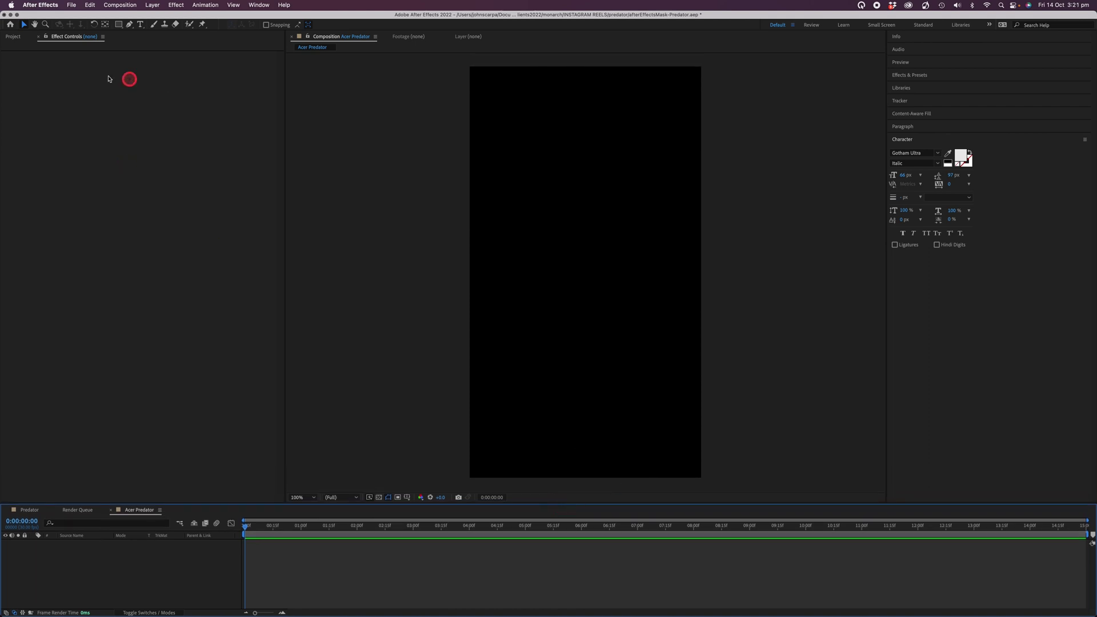
left_click(12, 36)
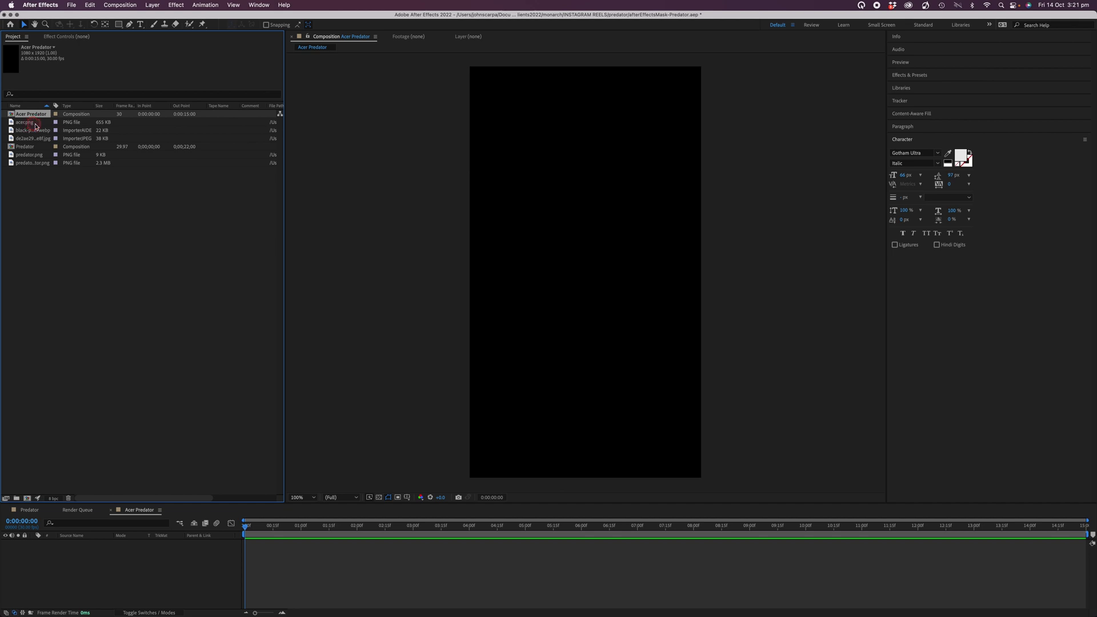
left_click(70, 6)
left_click(76, 99)
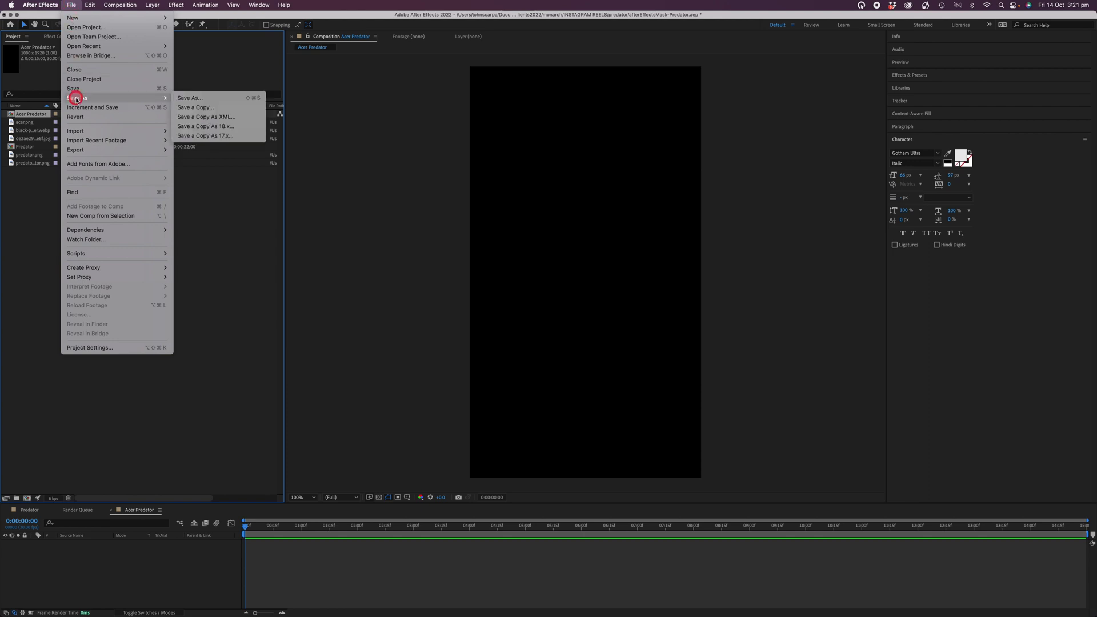
mouse_move(76, 131)
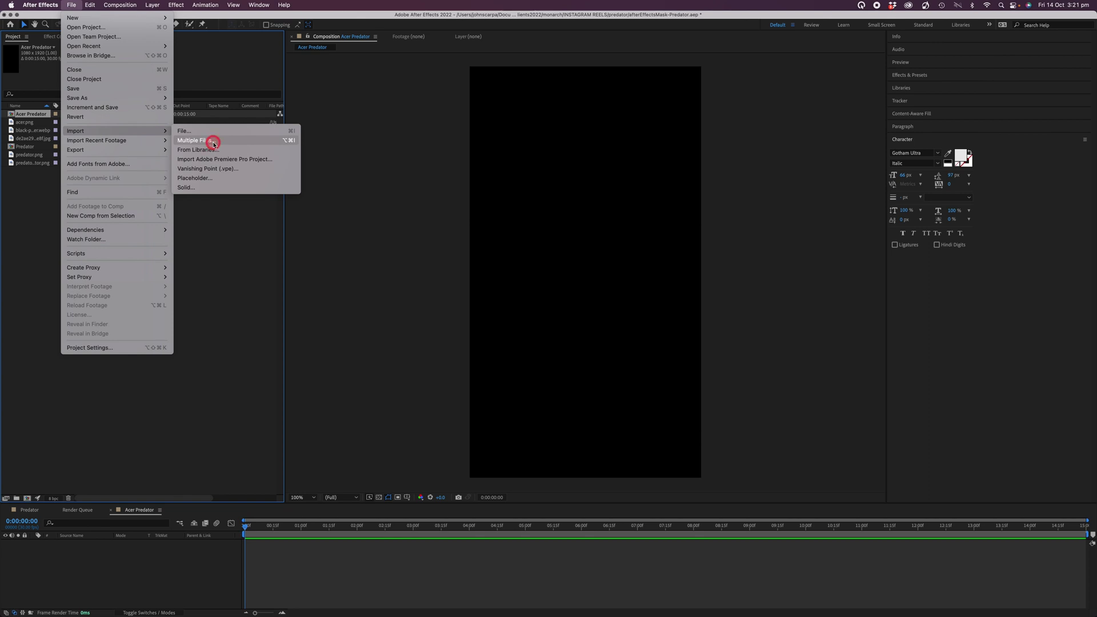
left_click(228, 269)
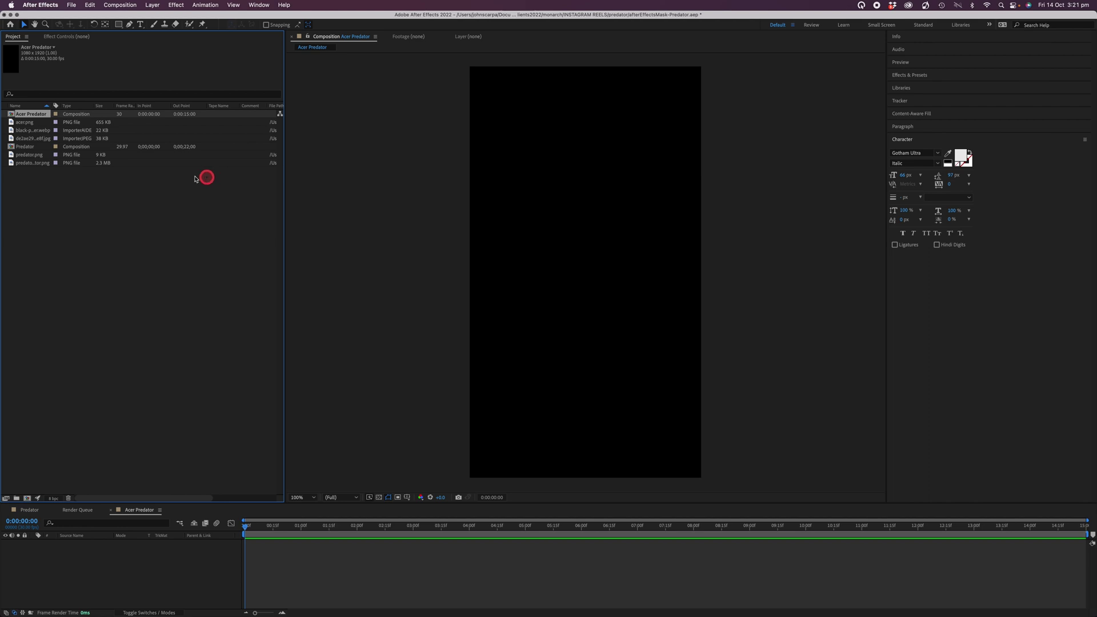
Step: Add the black-prism-abstract-wallpaper.webp image to the Acer Predator timeline as a layer
left_click(17, 122)
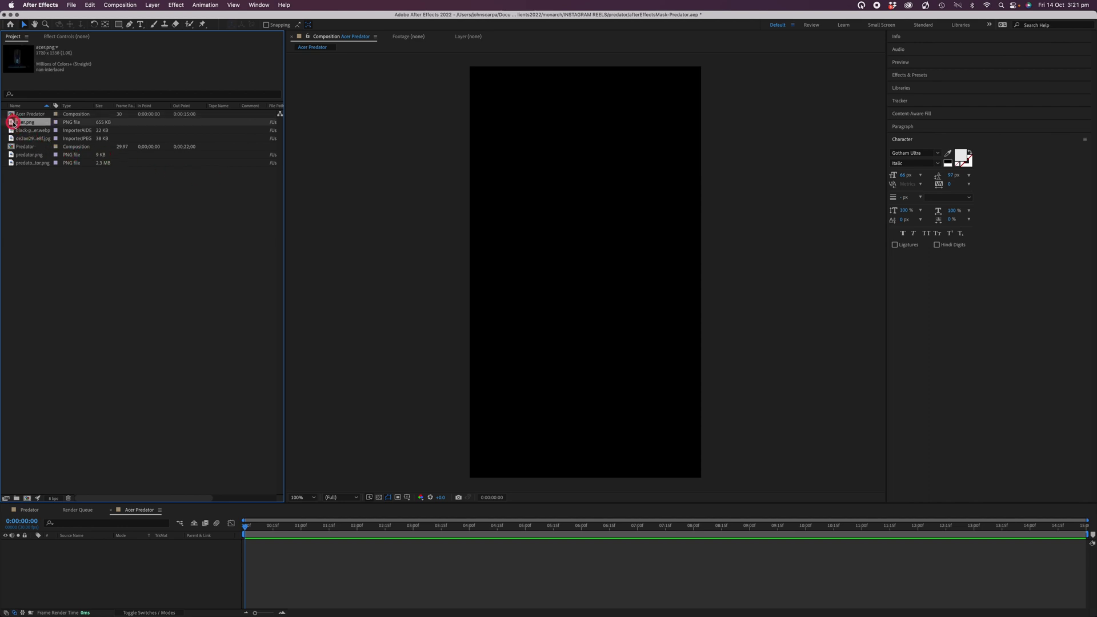
left_click(12, 132)
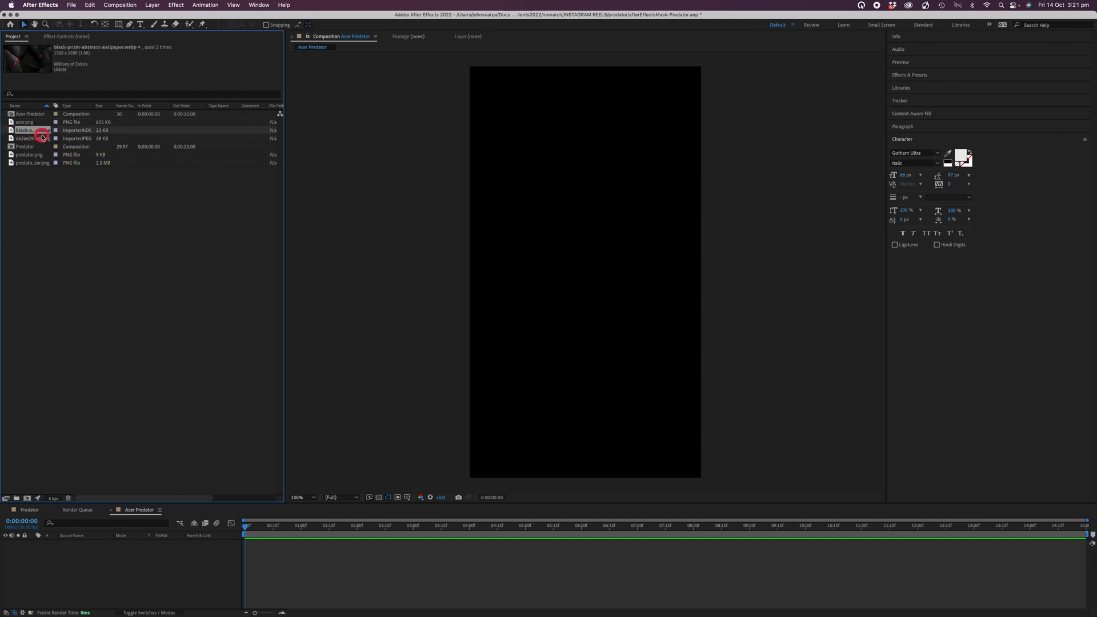
left_click(343, 204)
left_click_drag(10, 132, 277, 546)
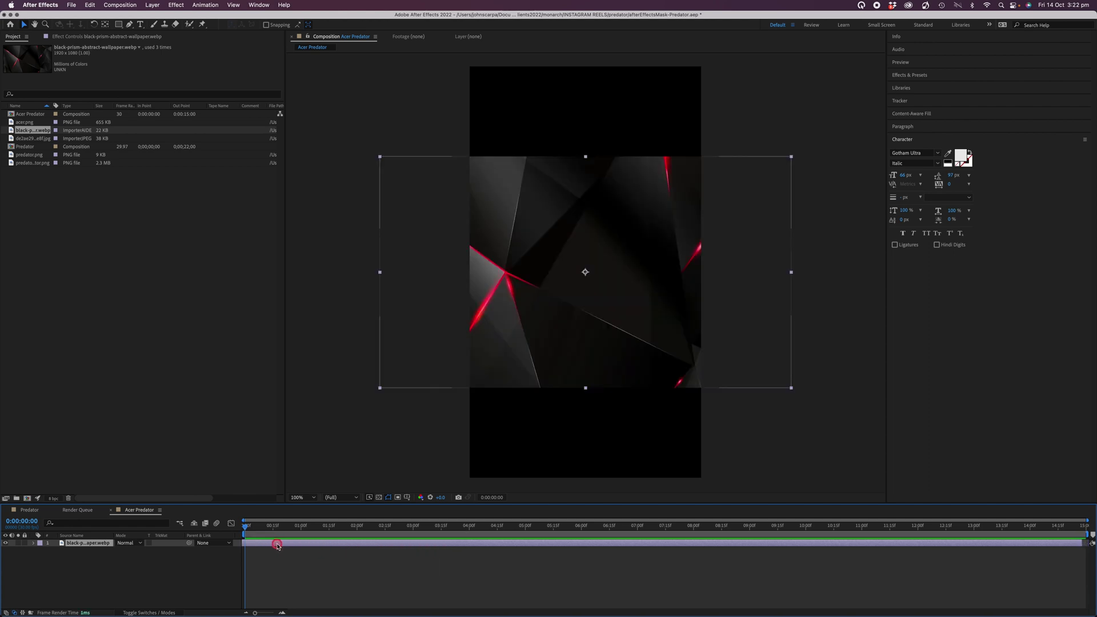
Step: Rotate the black prism wallpaper layer by 90° so it fills the vertical frame, and lock the layer
left_click(32, 546)
mouse_move(41, 553)
left_mouse_down()
mouse_move(86, 573)
mouse_move(136, 578)
mouse_move(98, 584)
left_mouse_up()
left_click(126, 580)
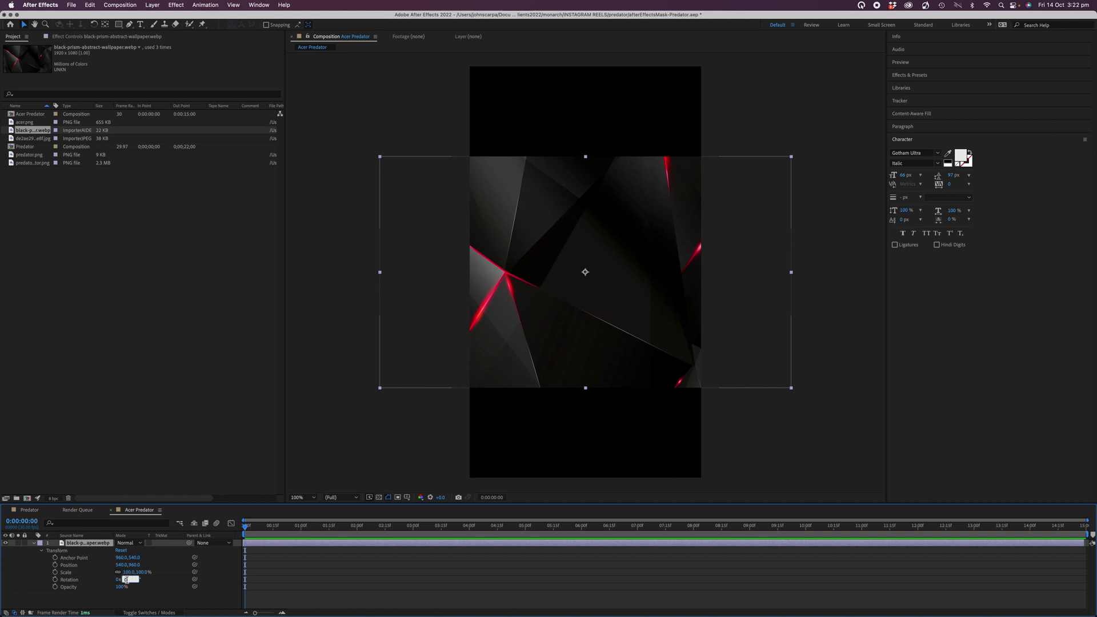
key("Return")
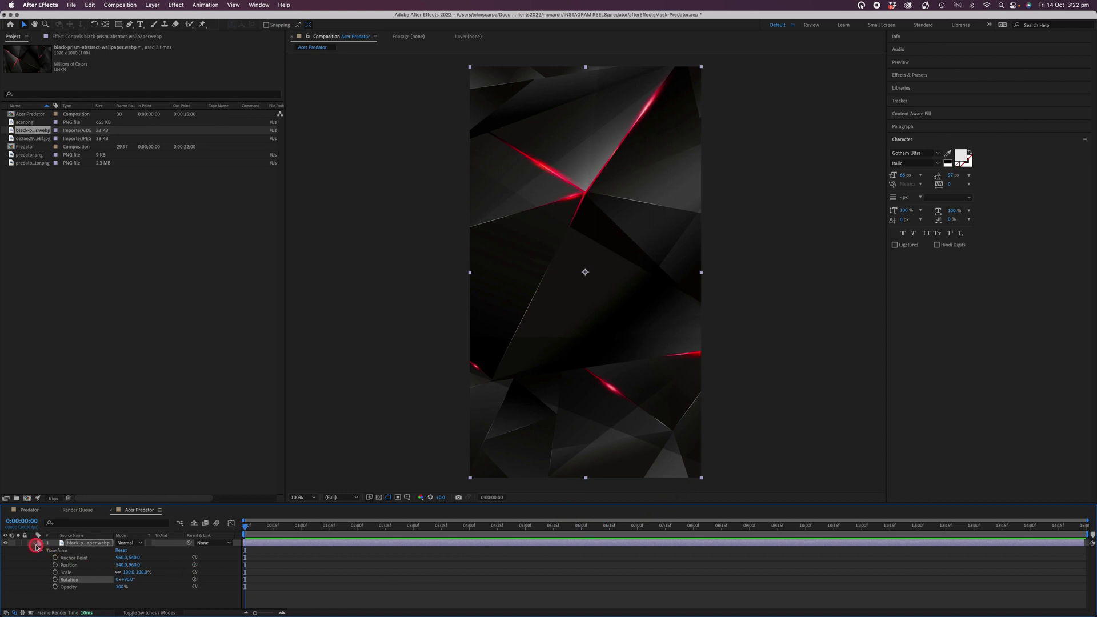
left_click(33, 543)
key("super+l")
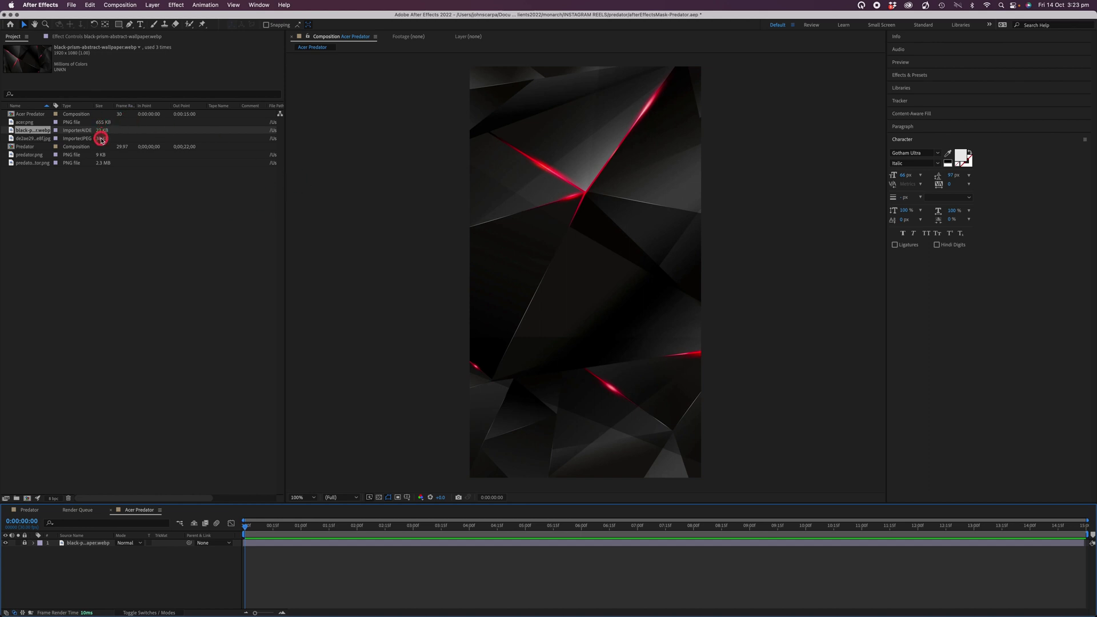
Step: Place the predator.png logo from the project footage in the upper middle of the composition
left_click(23, 114)
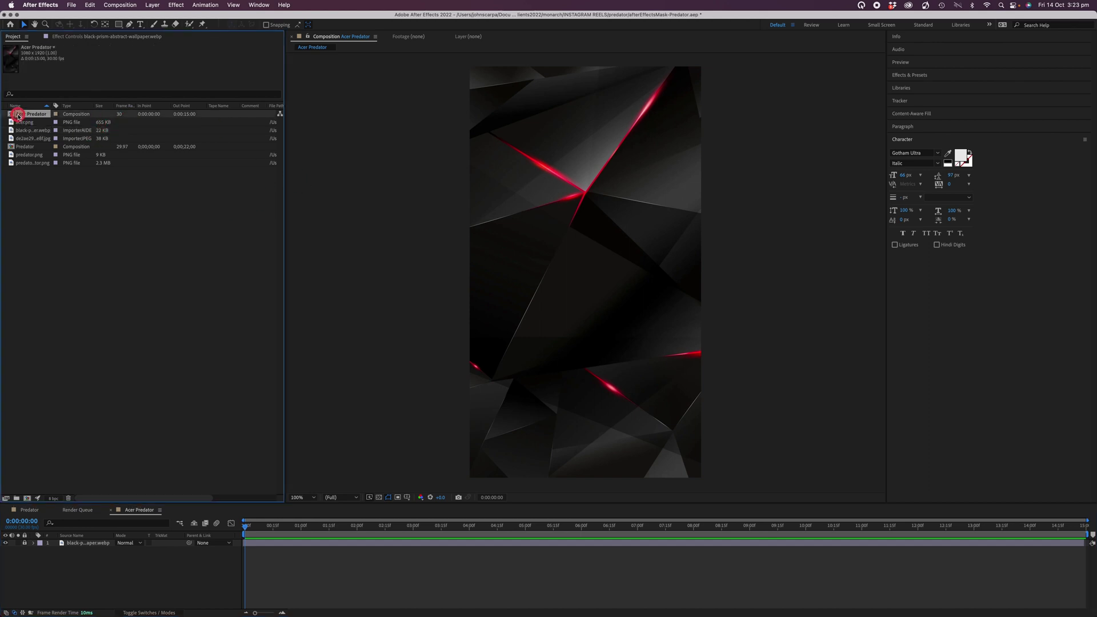
left_click(25, 123)
left_click(30, 131)
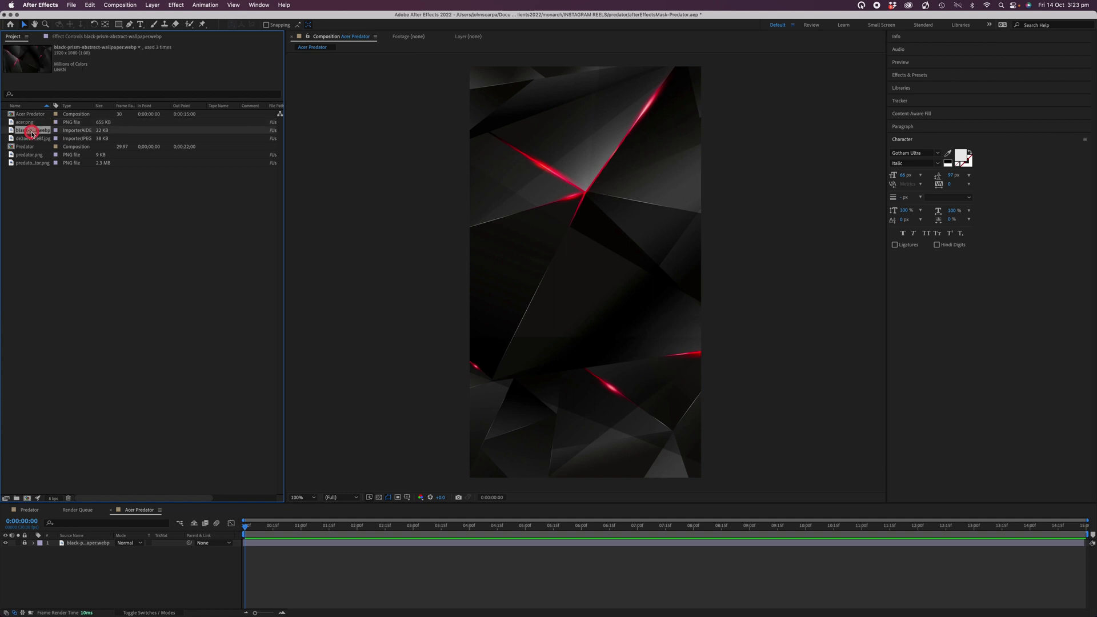
left_click(31, 139)
left_click(32, 147)
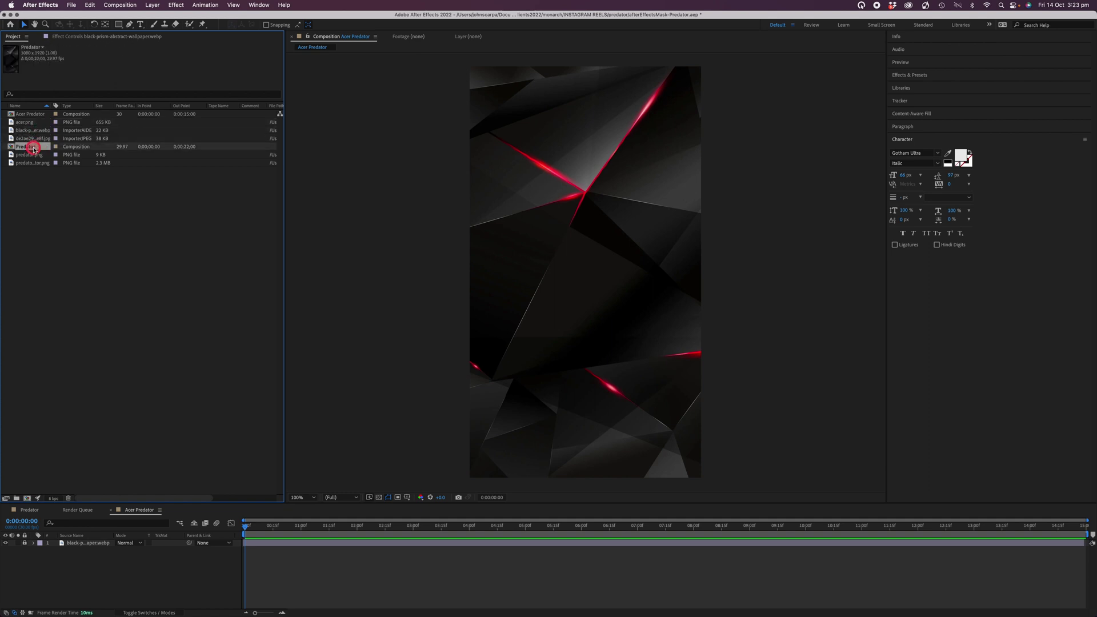
left_click(36, 155)
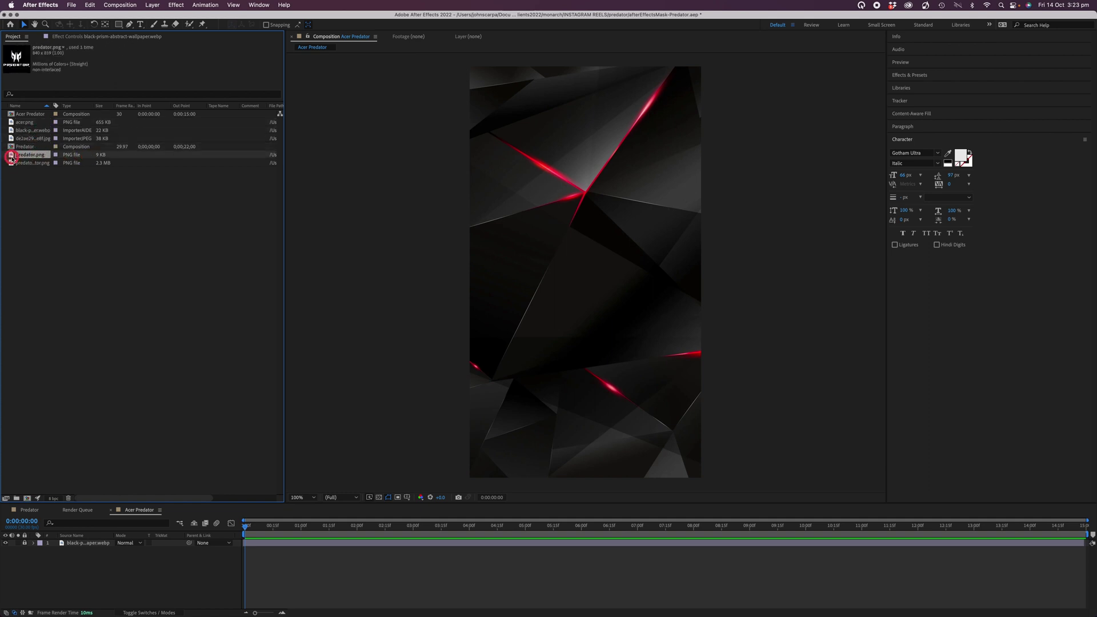
left_click_drag(11, 156, 585, 175)
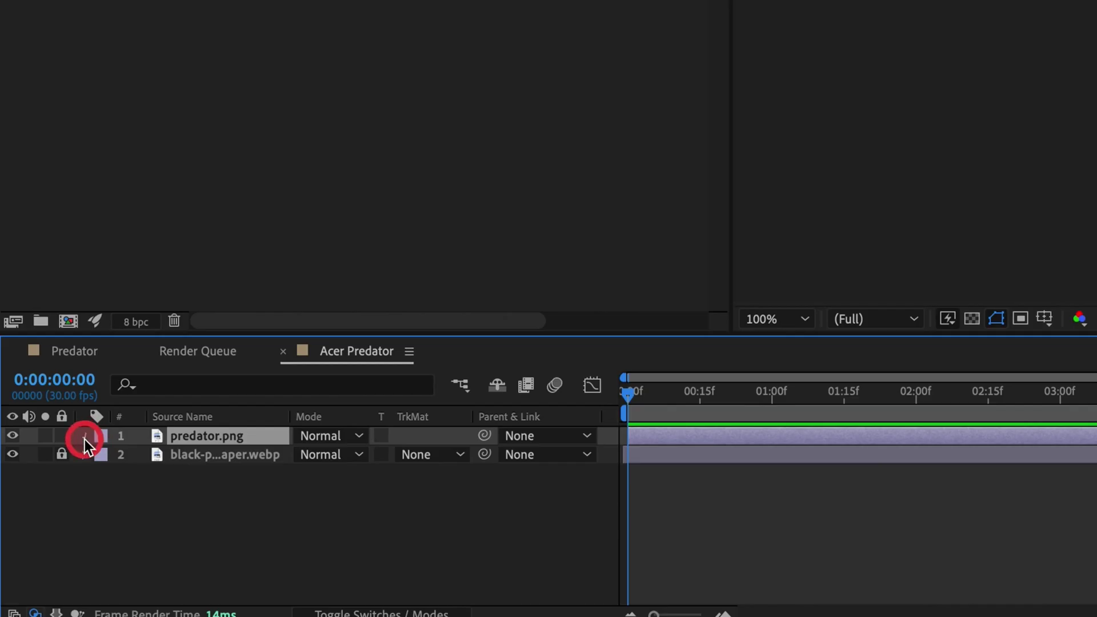
Step: Scale the predator.png logo layer to 70% and collapse its properties
left_click(85, 439)
left_click(104, 456)
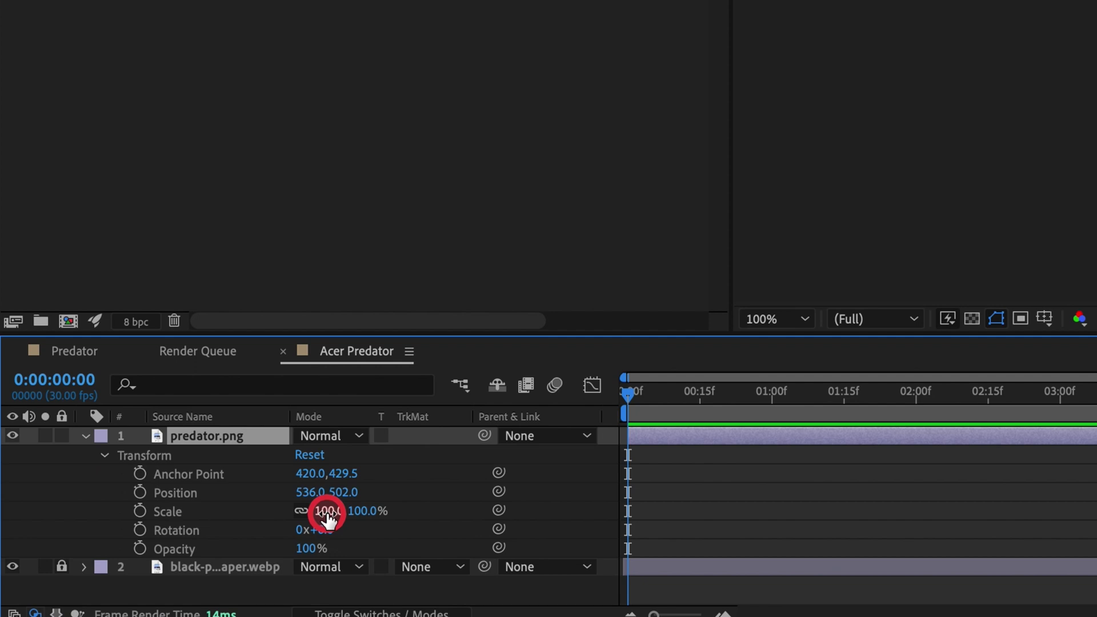
left_click_drag(323, 513, 311, 526)
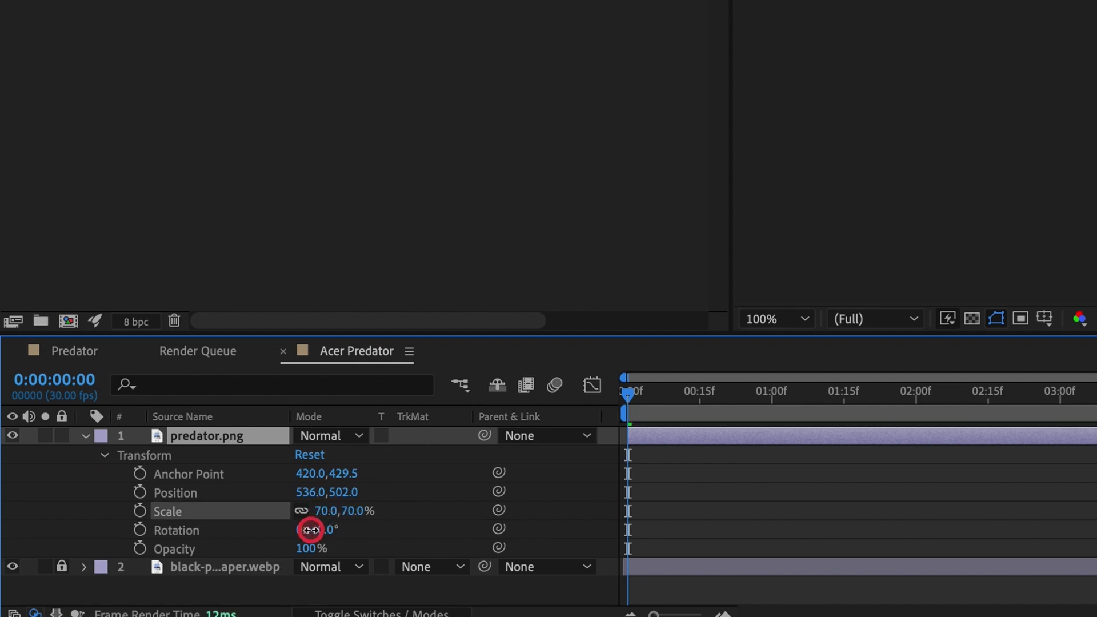
left_click(85, 437)
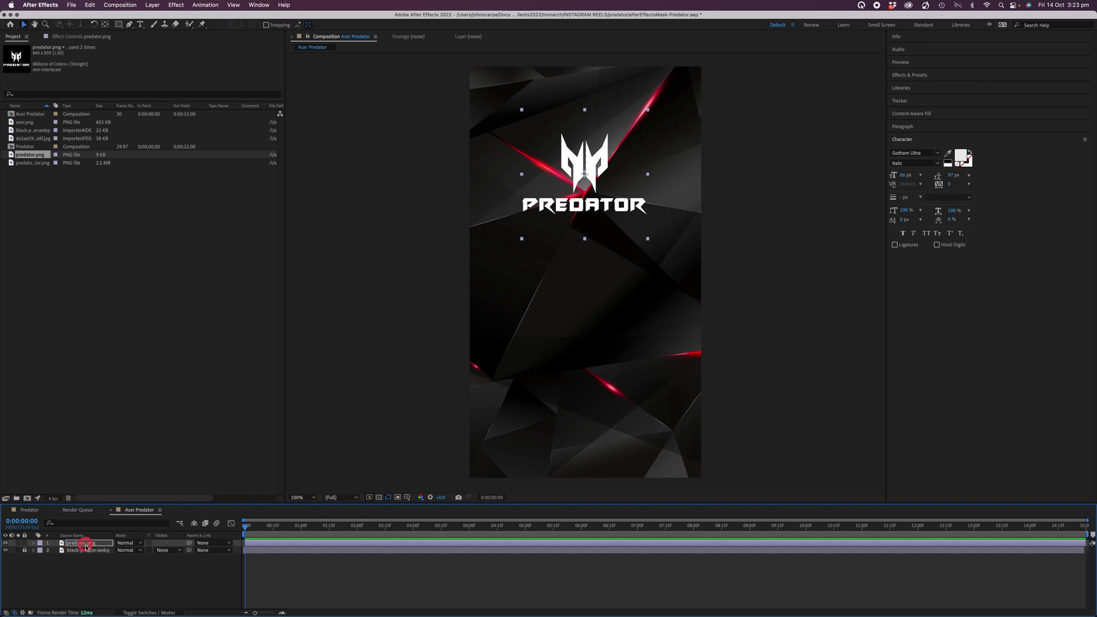
Step: Add a new empty shape layer above the predator.png layer
left_click(156, 7)
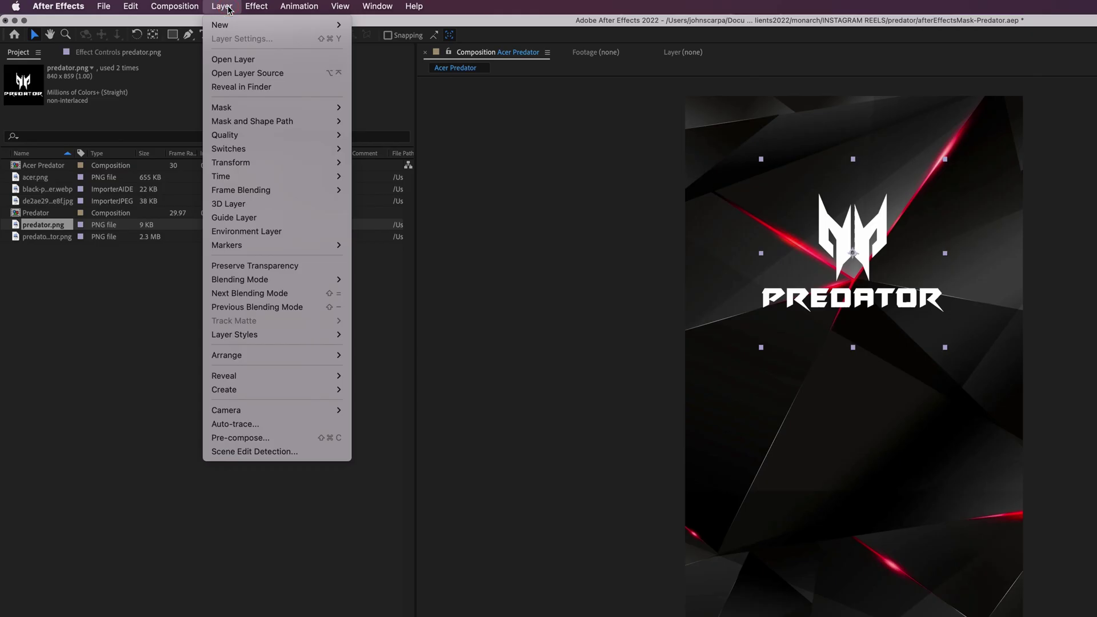
mouse_move(156, 19)
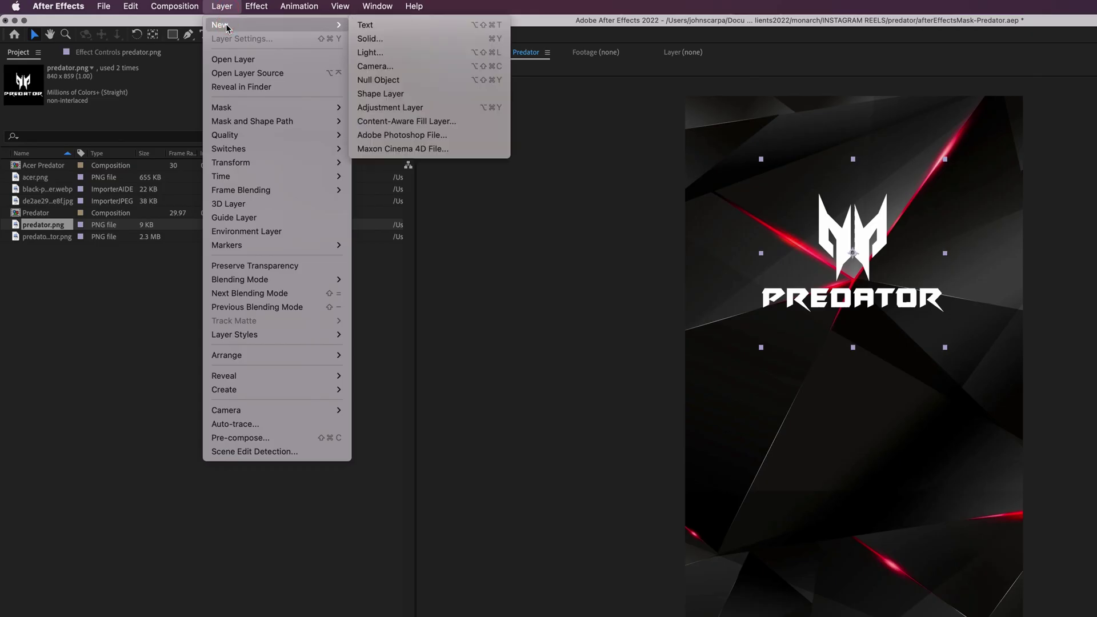
left_click(404, 99)
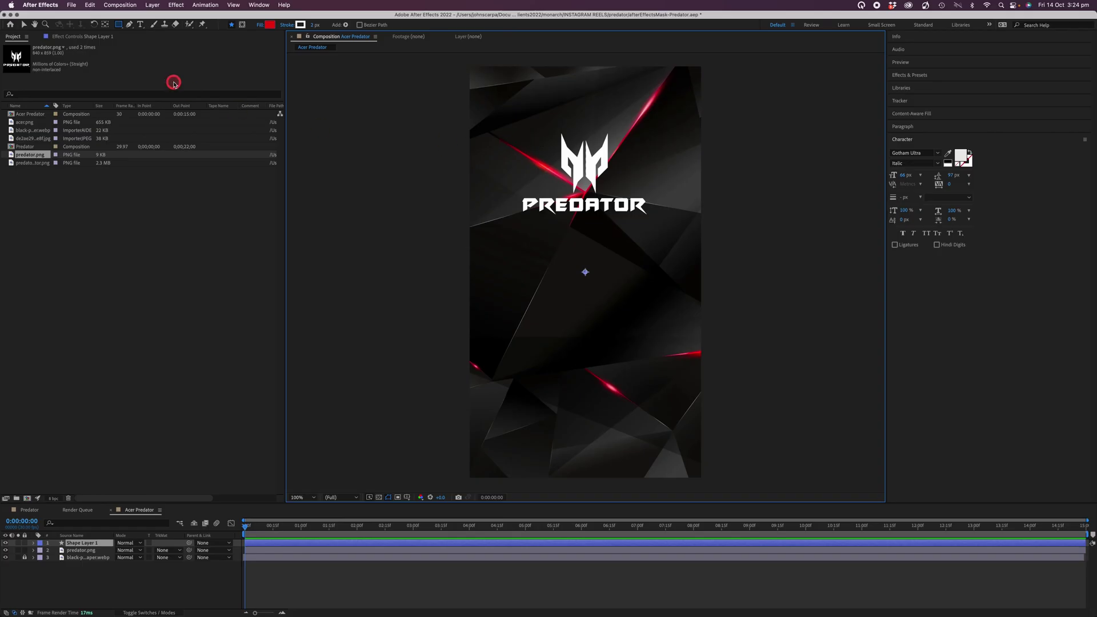
Step: Draw a filled rectangle with the Rectangle tool on the shape layer, covering the whole Predator logo
left_click(119, 26)
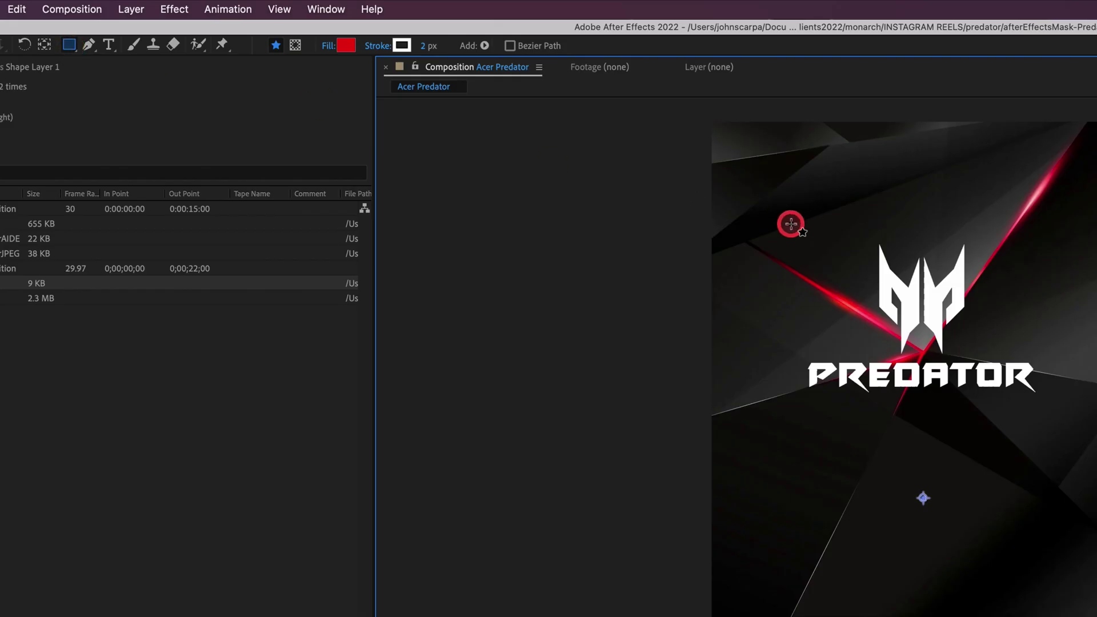
mouse_move(795, 218)
left_mouse_down()
mouse_move(831, 318)
mouse_move(891, 389)
mouse_move(1061, 416)
left_mouse_up()
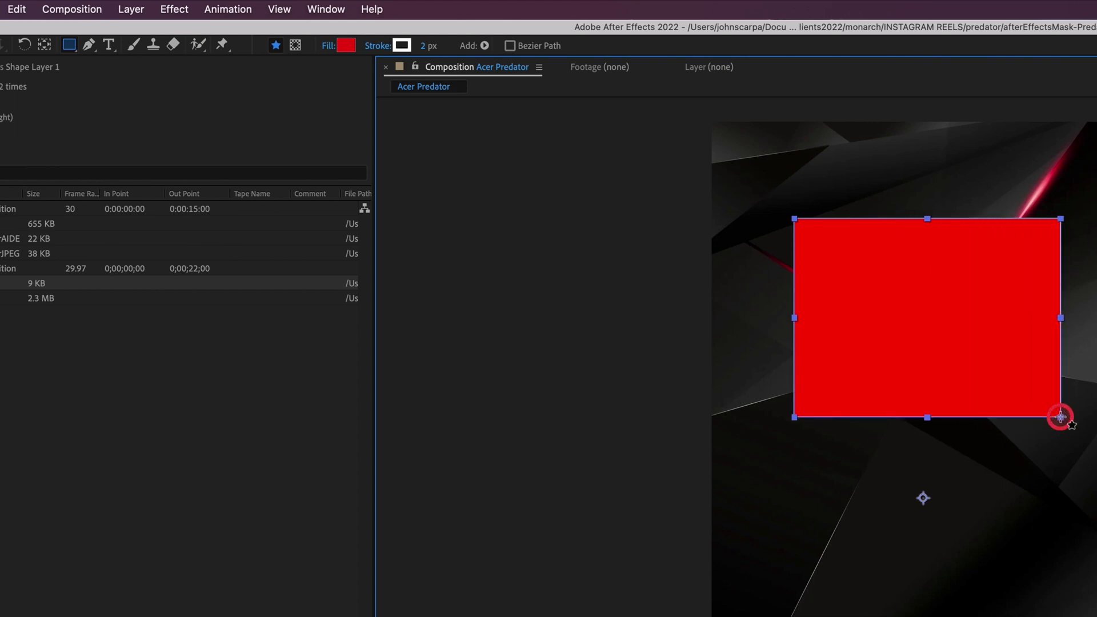
left_click(75, 50)
mouse_move(75, 49)
left_mouse_down()
mouse_move(113, 59)
mouse_move(128, 112)
mouse_move(139, 90)
mouse_move(135, 44)
mouse_move(130, 105)
mouse_move(93, 54)
mouse_move(68, 53)
mouse_move(74, 45)
left_mouse_up()
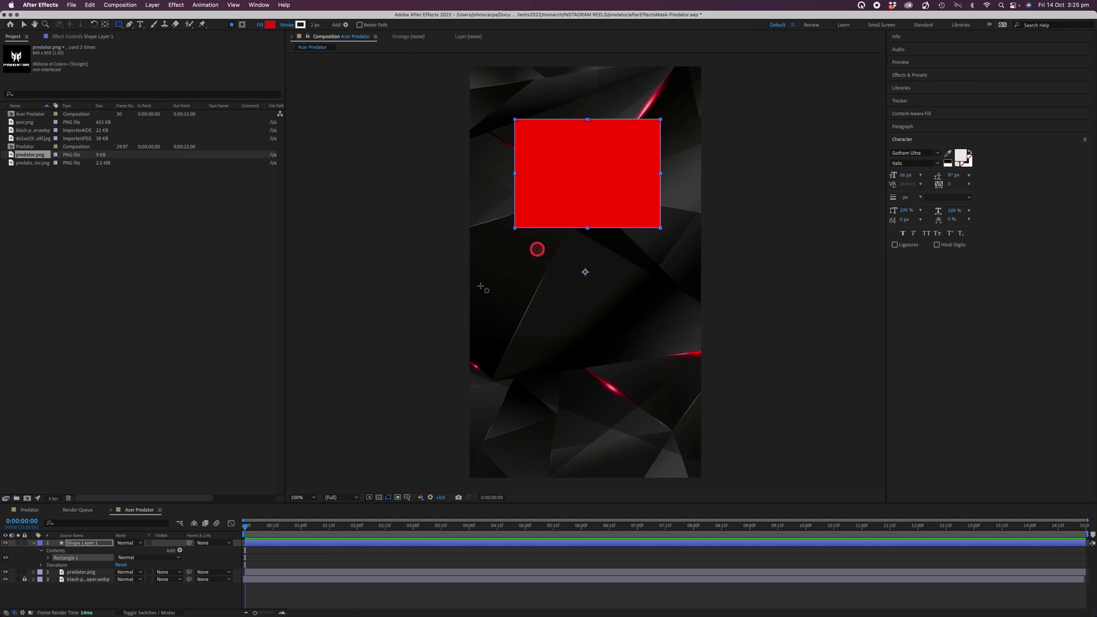
Step: Change the rectangle's fill color to bright green
left_click(270, 25)
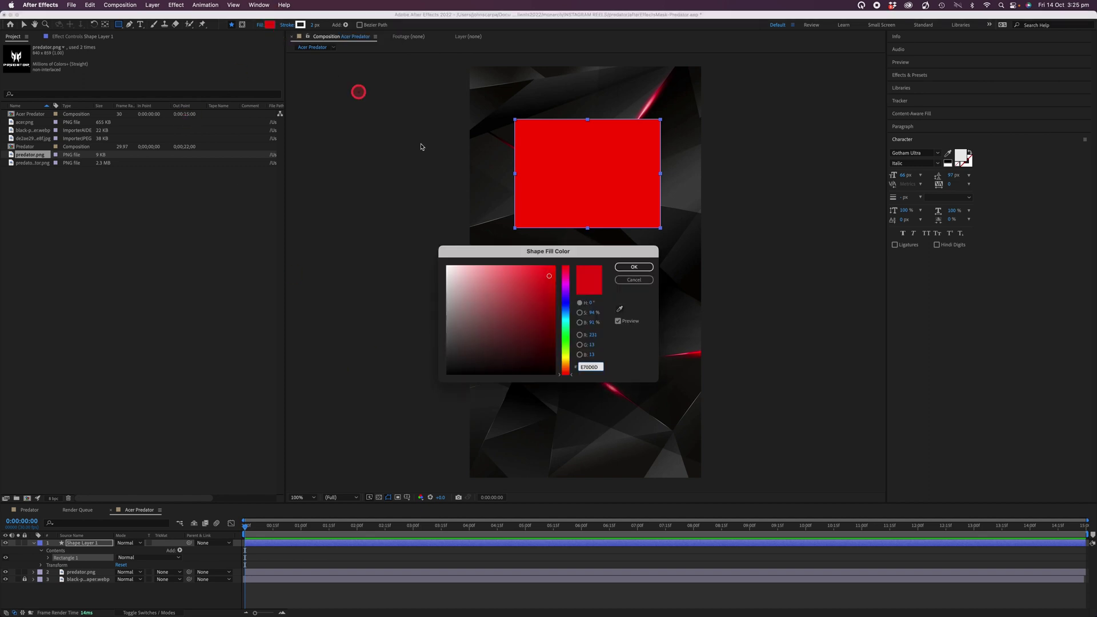
left_click(565, 349)
left_click(649, 267)
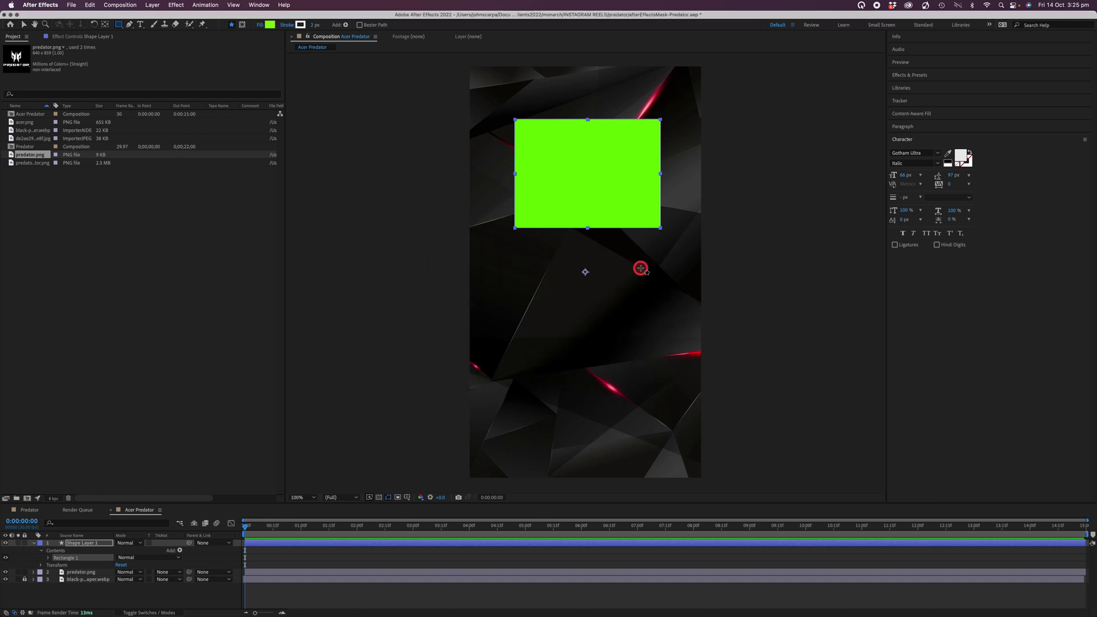
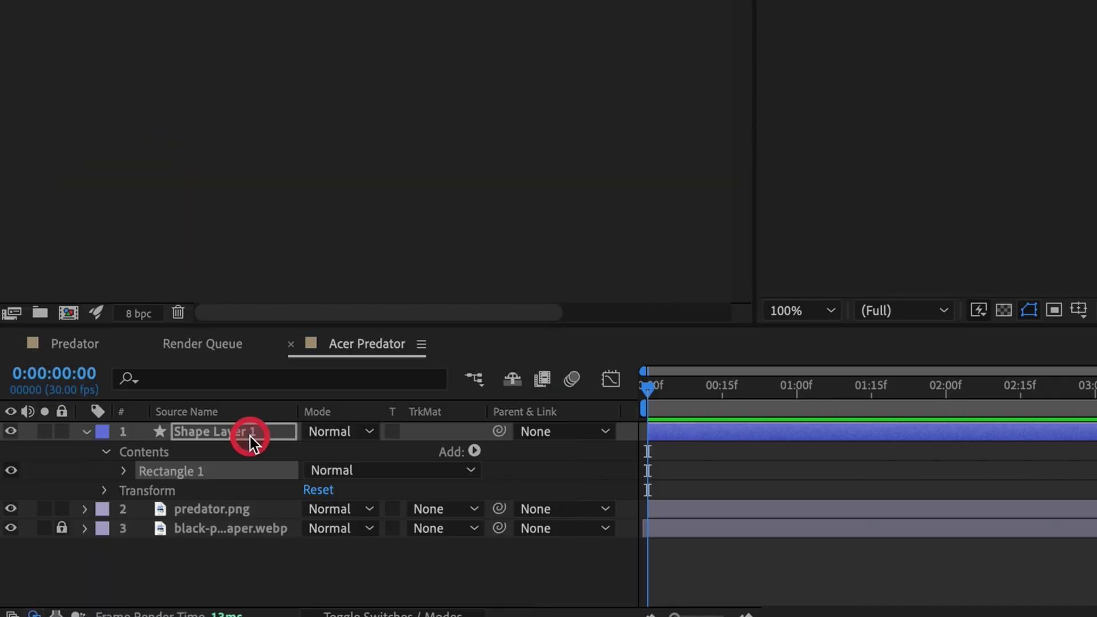
Step: Rename the shape layer as "logo mask"
right_click(251, 438)
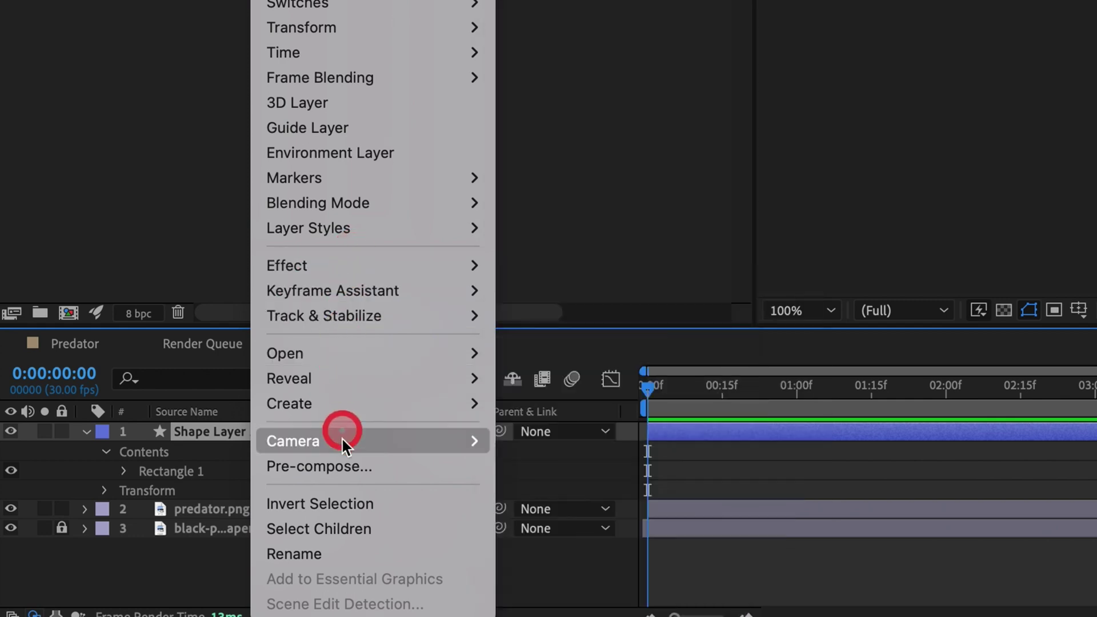
left_click(344, 553)
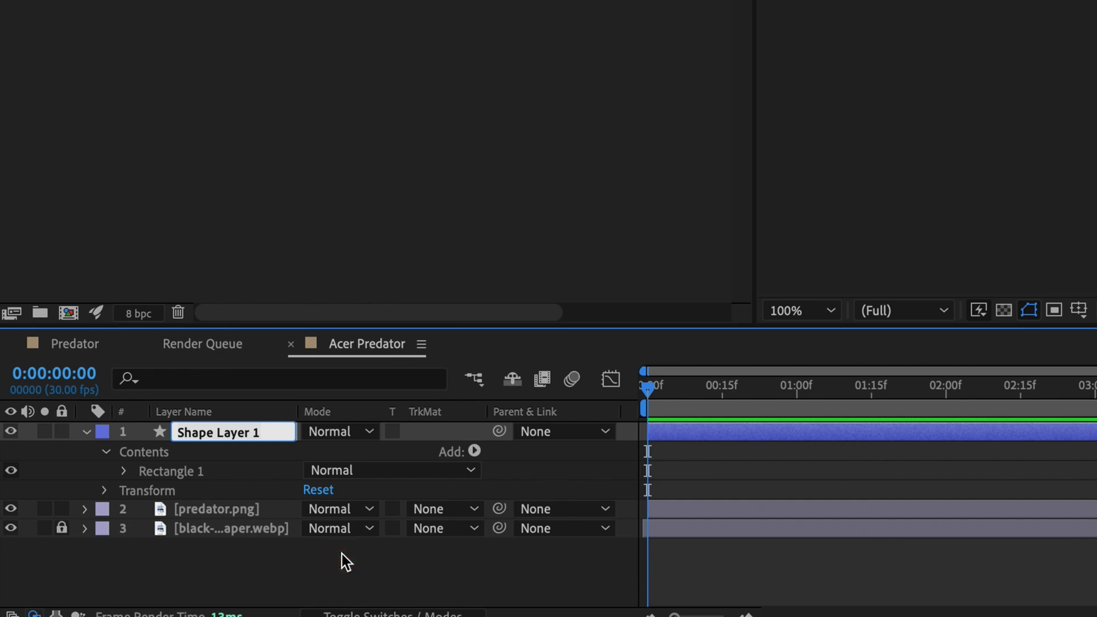
type("logo")
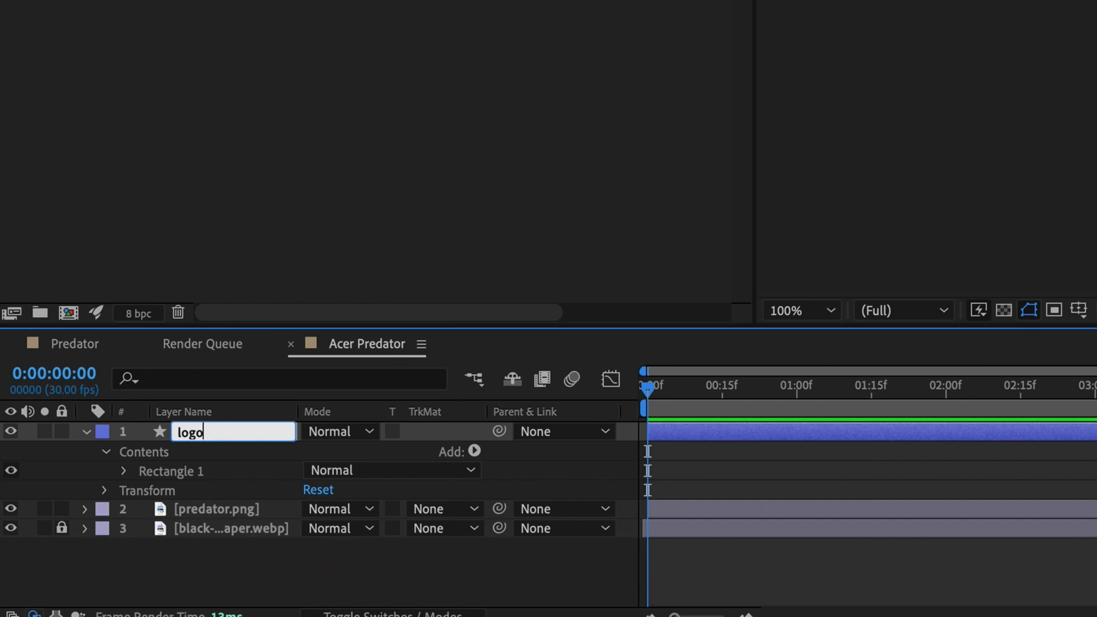
type(" mask")
key("Return")
left_click(667, 529)
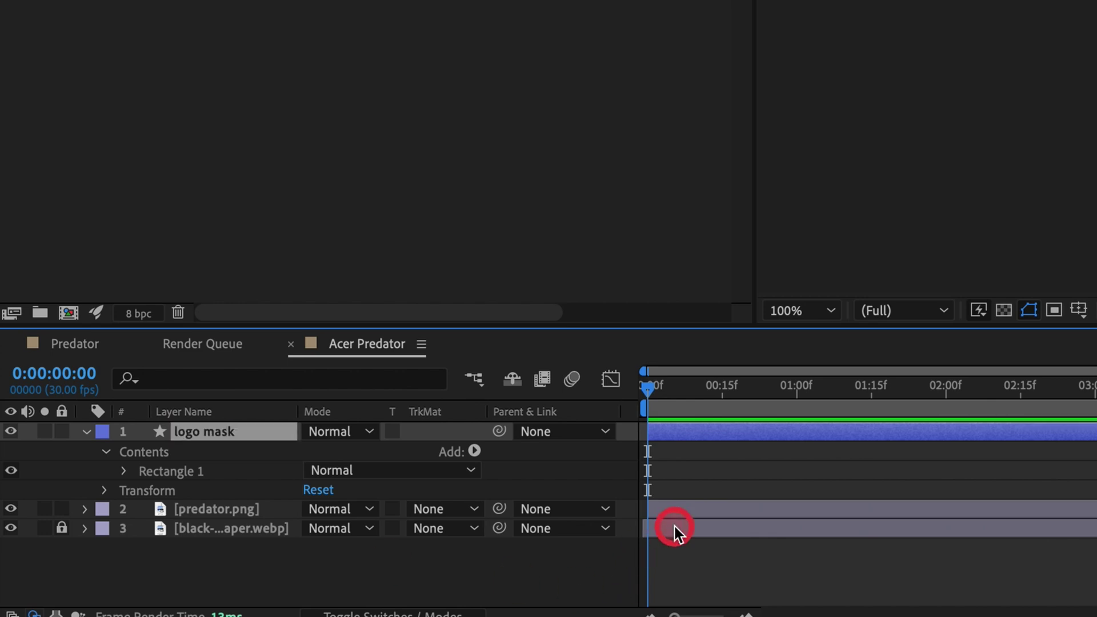
Step: Toggle the timeline between the layer switches and modes columns, ending with the modes and track matte columns shown
left_click(395, 614)
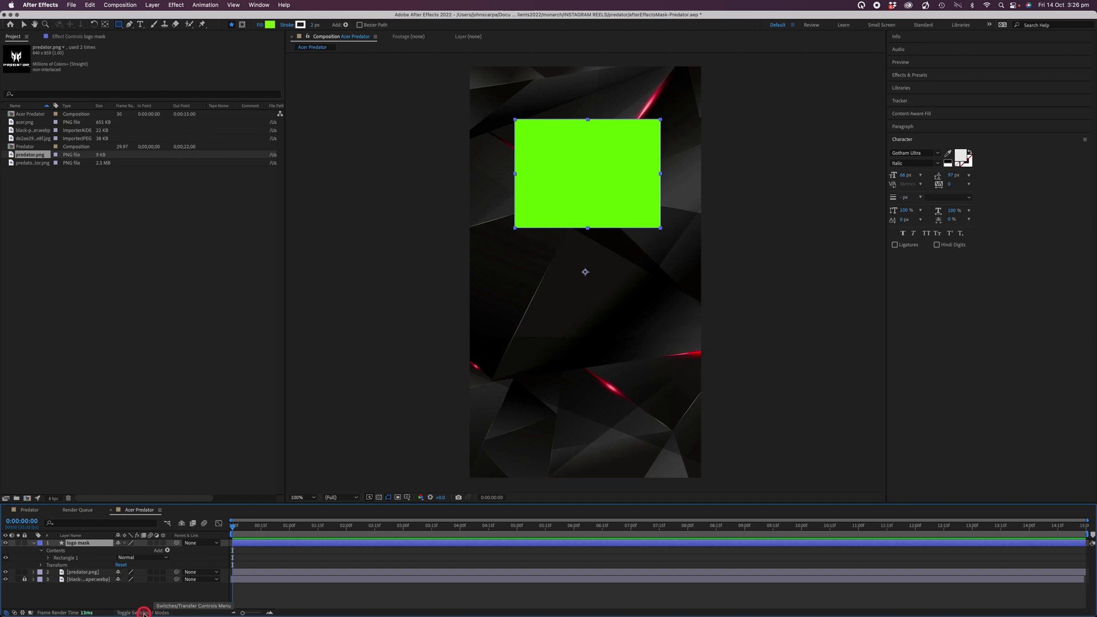
left_click(144, 613)
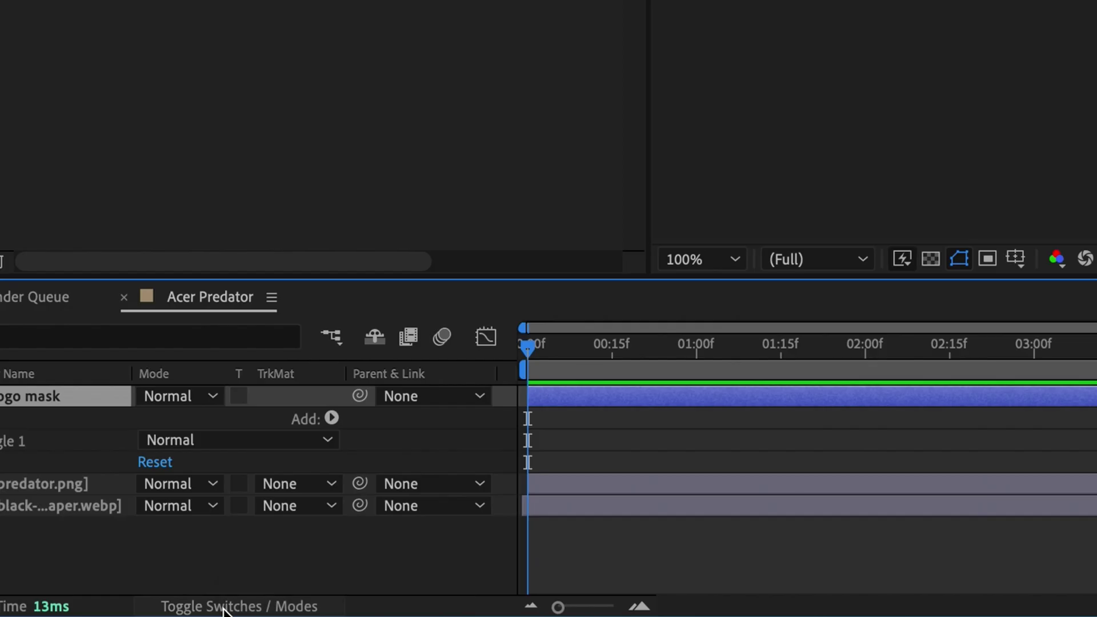
left_click(224, 609)
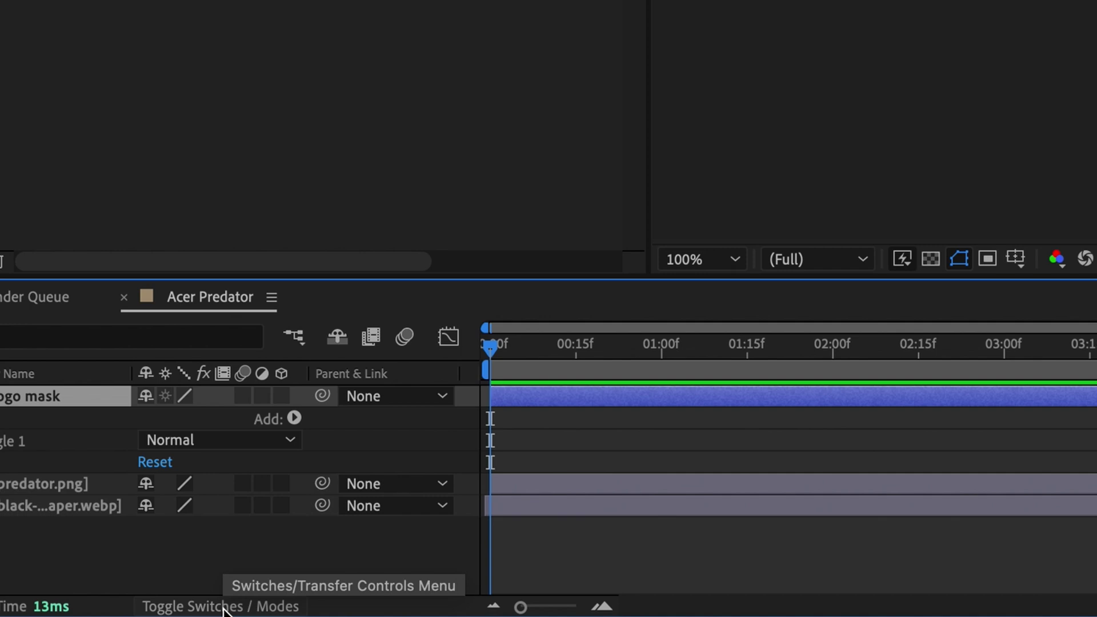
left_click(223, 609)
left_click(290, 609)
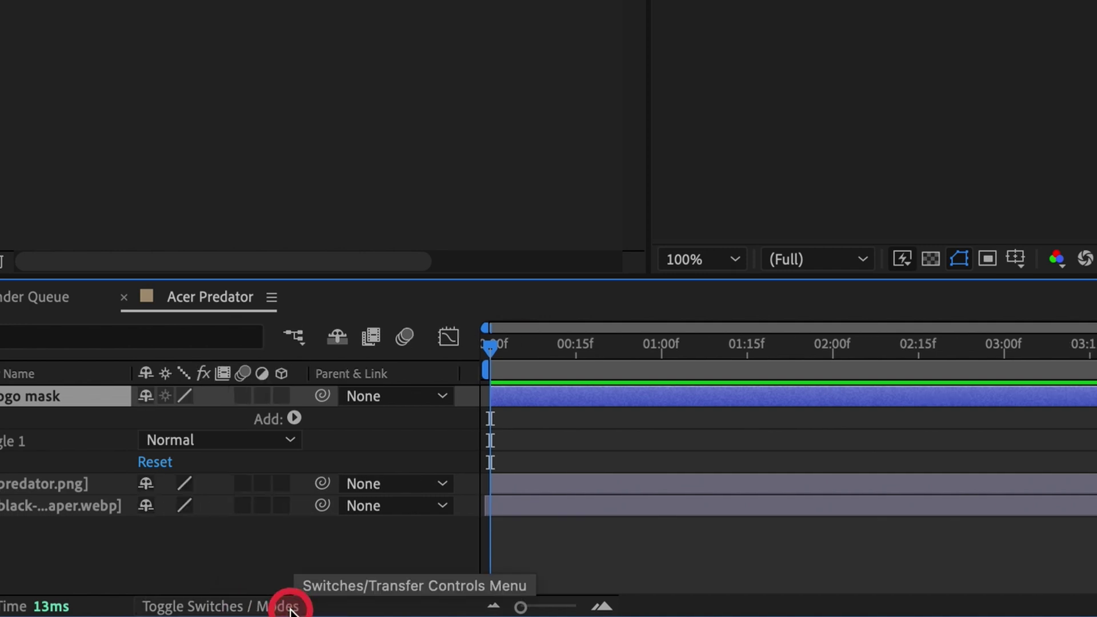
left_click(289, 608)
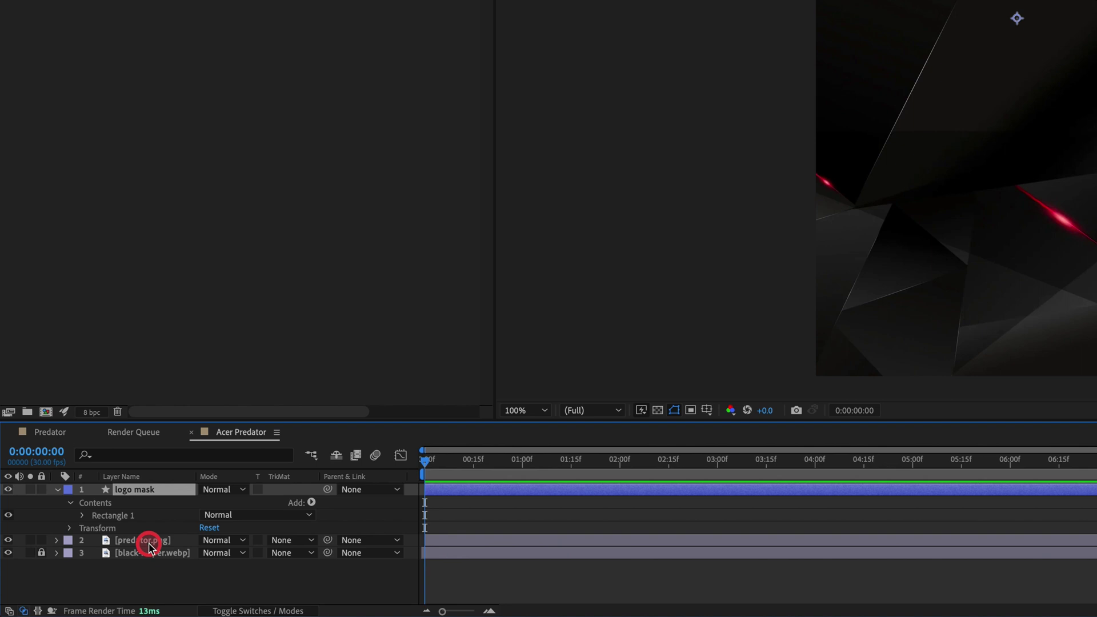
Step: Set the track matte of the predator.png layer to Alpha Matte "logo mask"
left_click(89, 574)
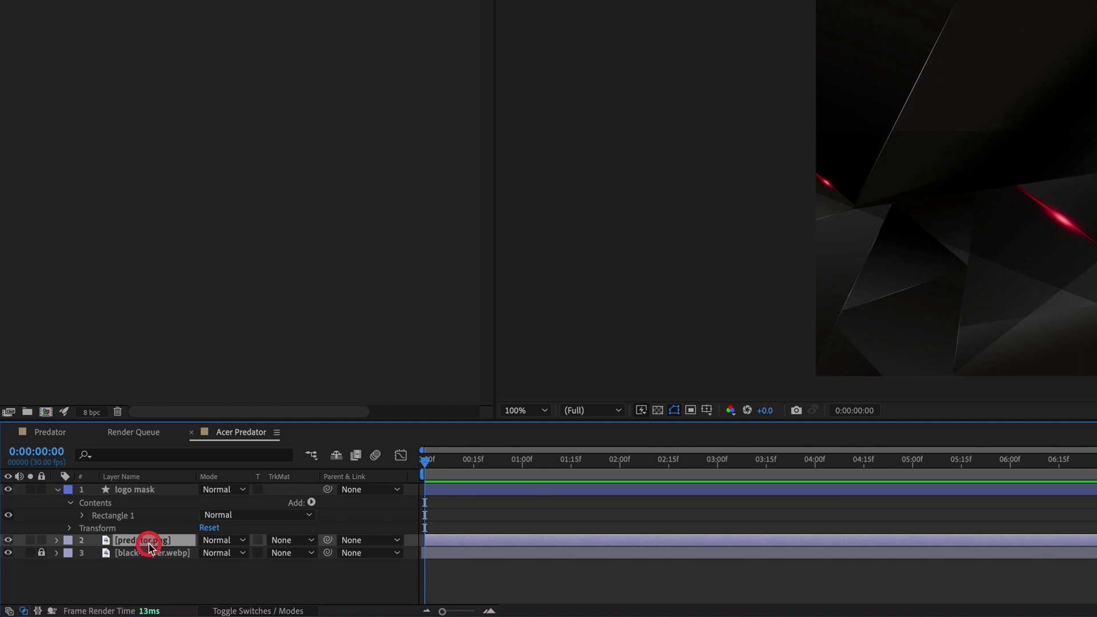
left_click(303, 543)
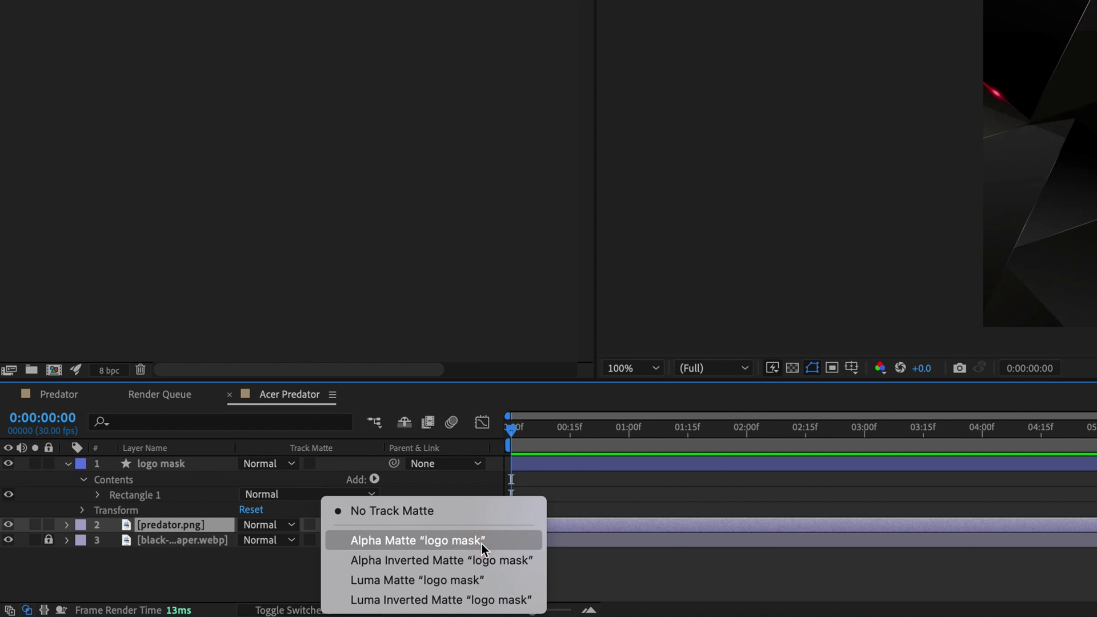
mouse_move(481, 544)
left_mouse_down()
mouse_move(392, 547)
mouse_move(499, 546)
left_mouse_up()
left_click_drag(486, 547, 485, 544)
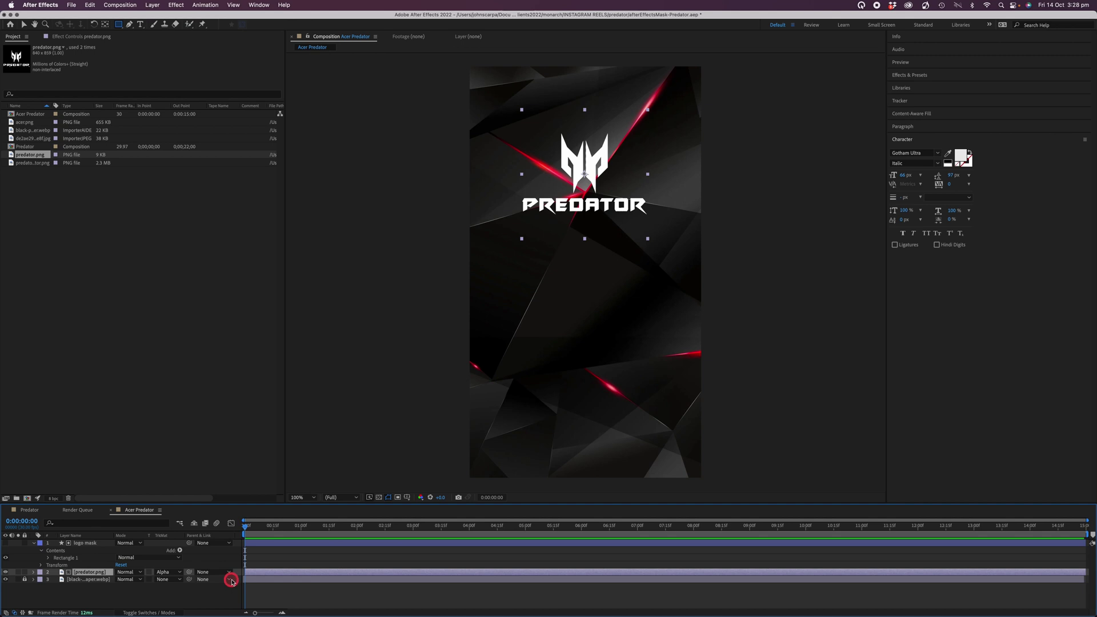
Step: Turn on the logo mask layer's visibility briefly and hide the layer again
left_click(6, 544)
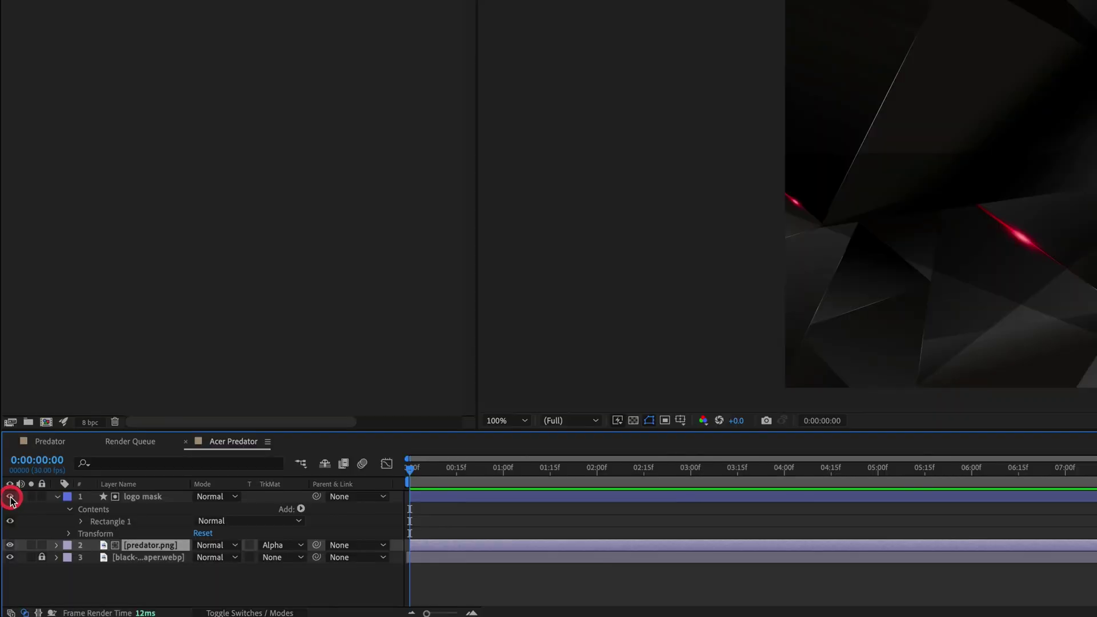
left_click(9, 497)
left_click(157, 498)
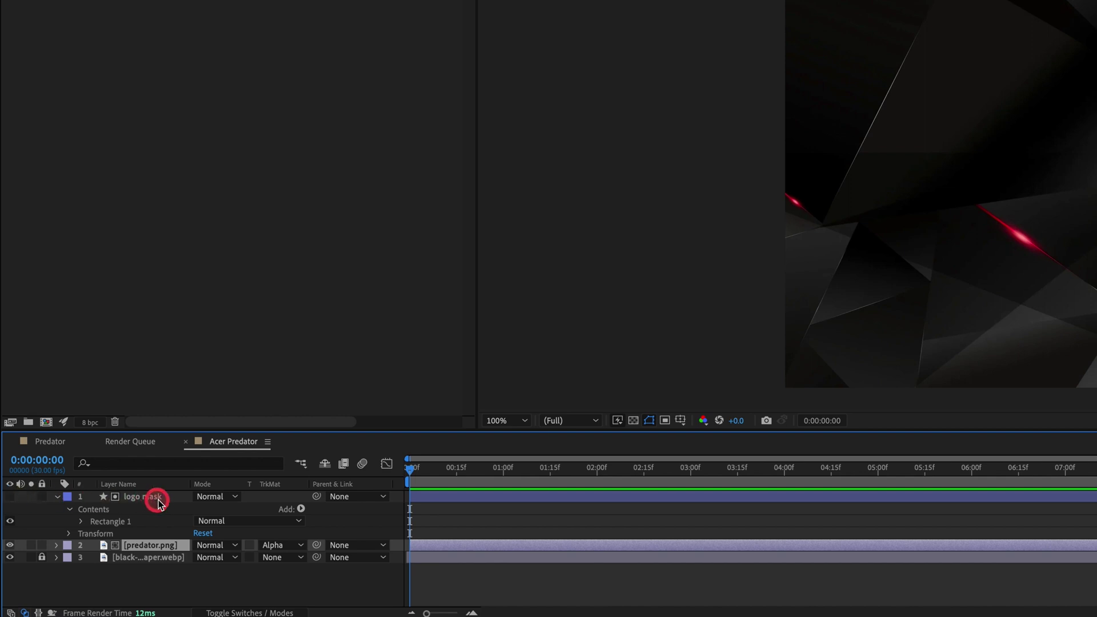
Step: Keyframe the predator.png layer's Position at 0:00:00:00 and lower the logo below the mask to about 536, 1064
left_click(57, 546)
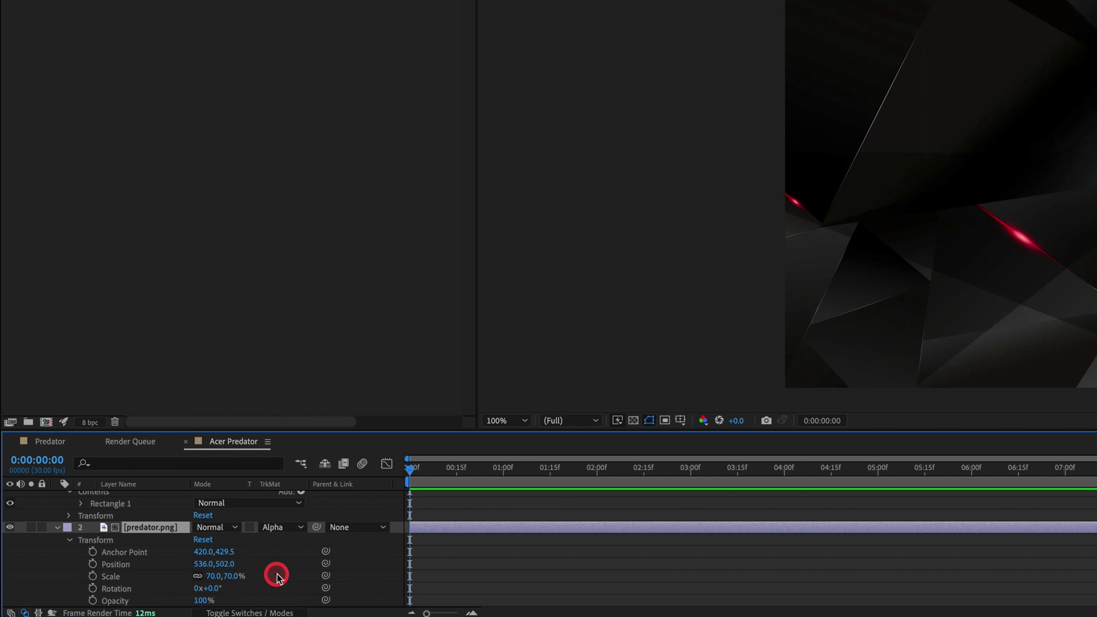
scroll(172, 559, "down", 1)
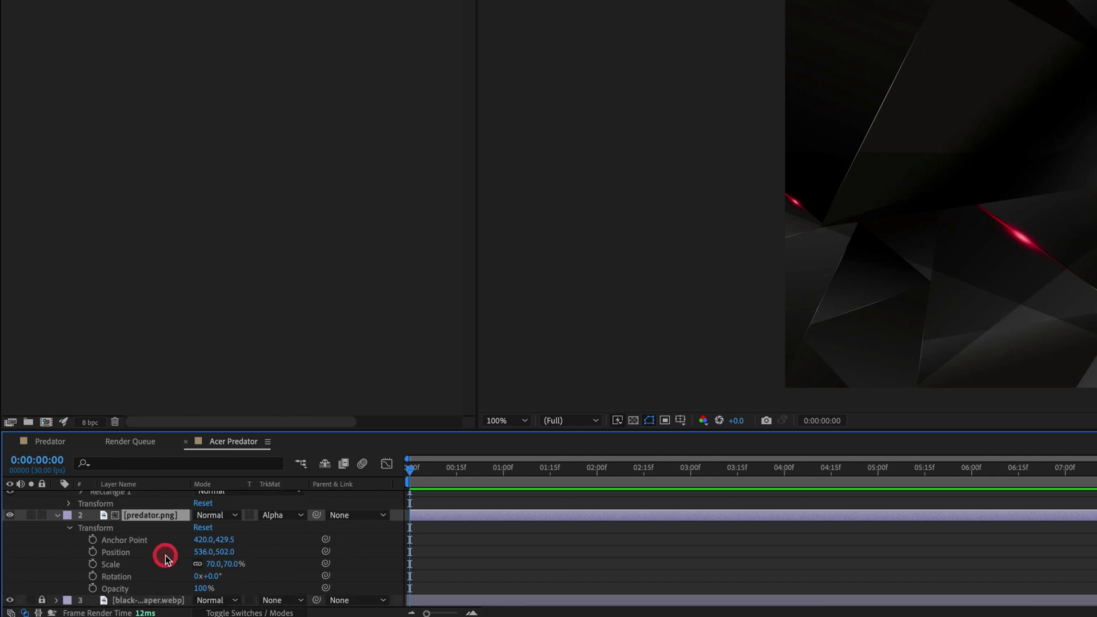
left_click(93, 555)
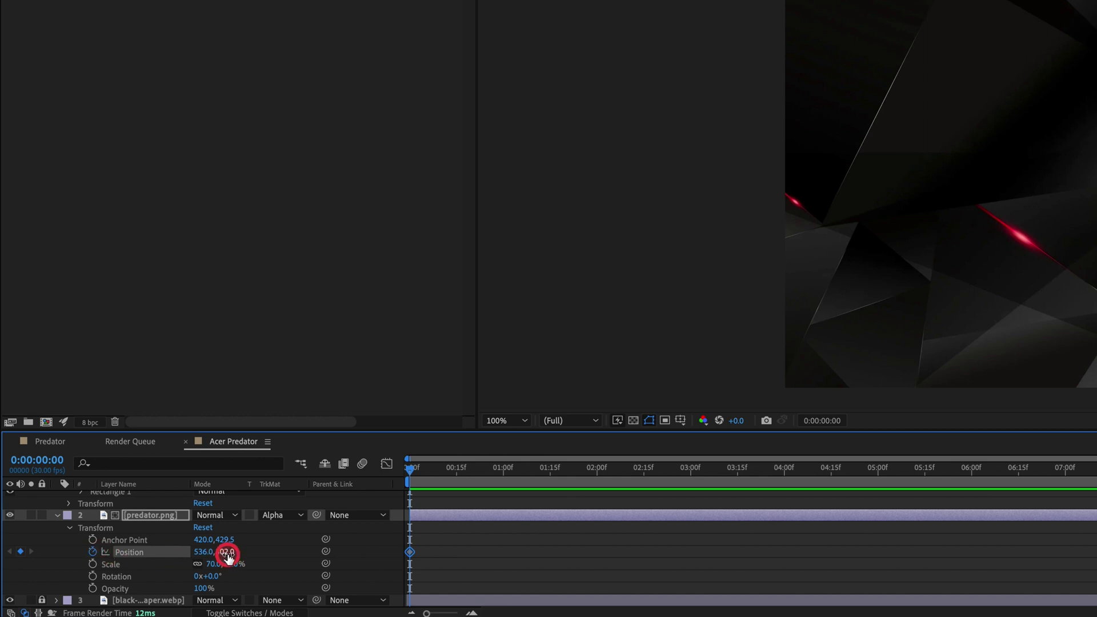
left_click_drag(227, 558, 396, 561)
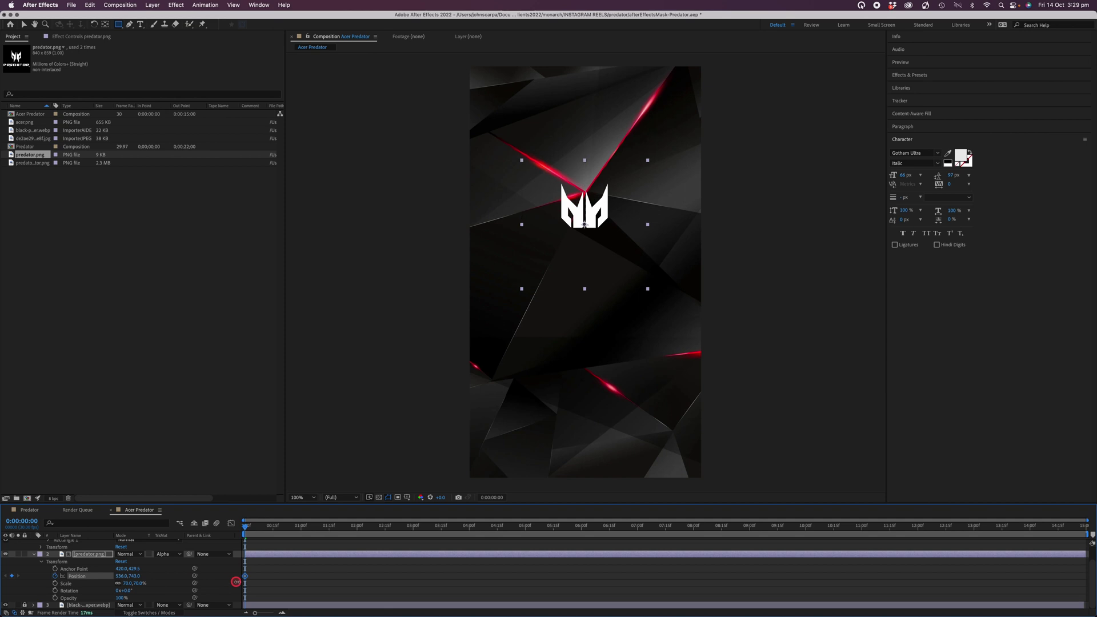
left_click_drag(236, 581, 361, 592)
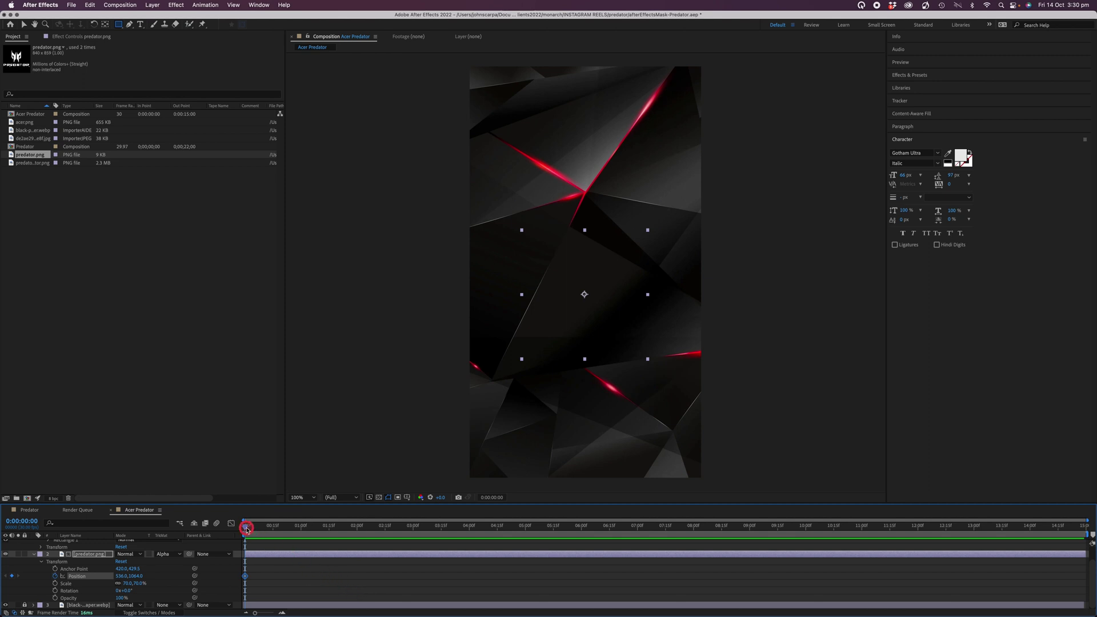
Step: Add a Position keyframe for predator.png at 0:00:01:15 and raise the logo back inside the mask to about 536, 482
left_click_drag(249, 531, 332, 538)
left_click_drag(331, 538, 331, 537)
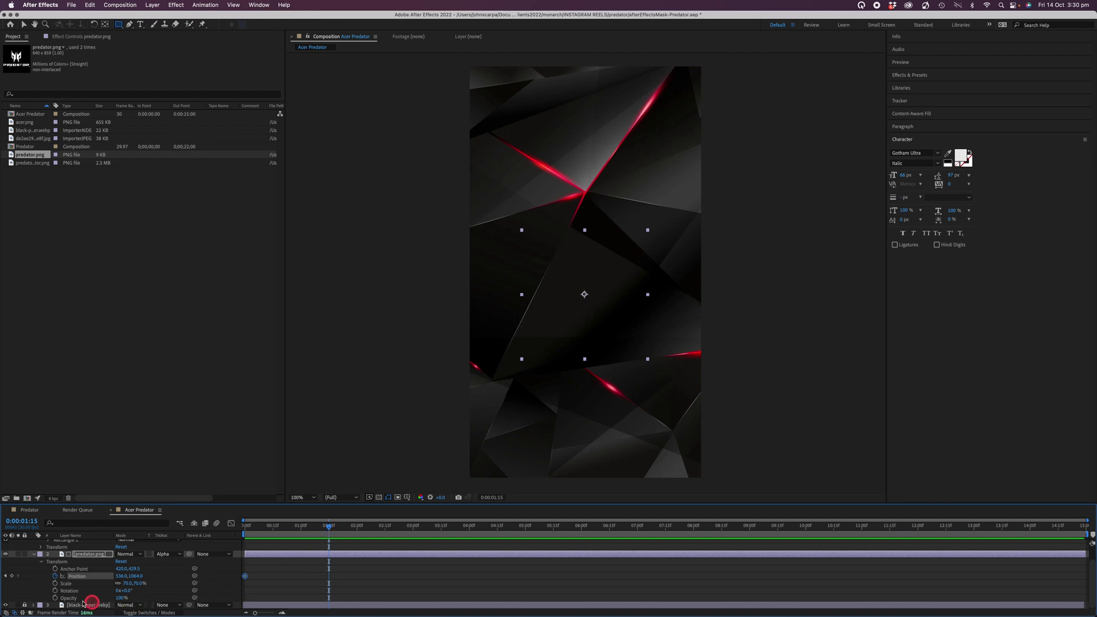
left_click(12, 577)
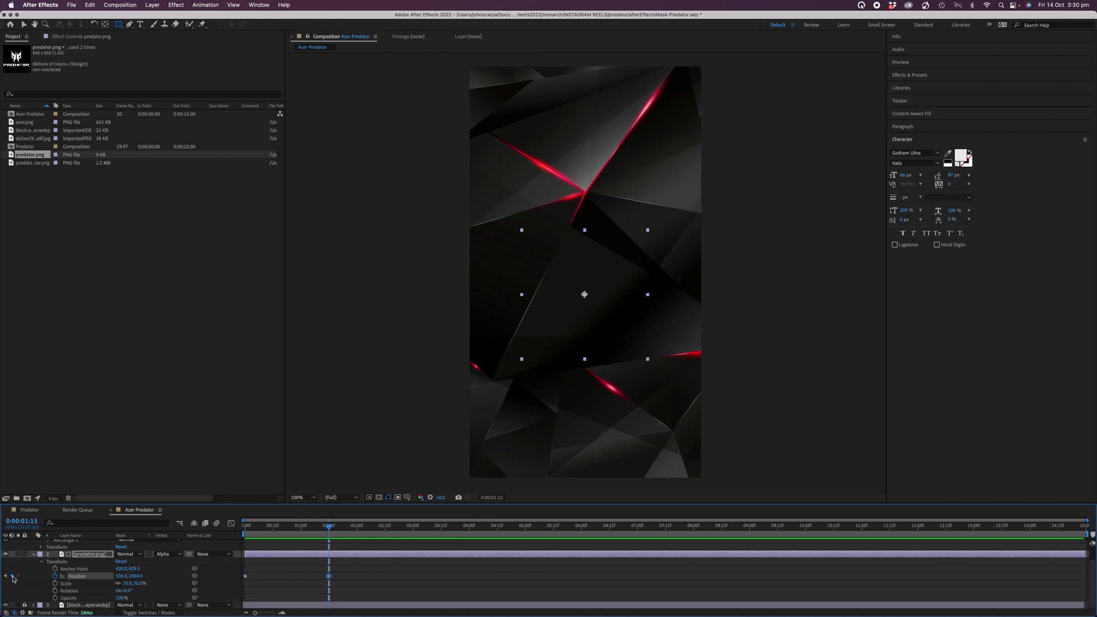
left_click(139, 577)
left_click(134, 576)
left_click_drag(134, 576, 1, 570)
left_click(137, 577)
left_click(331, 527)
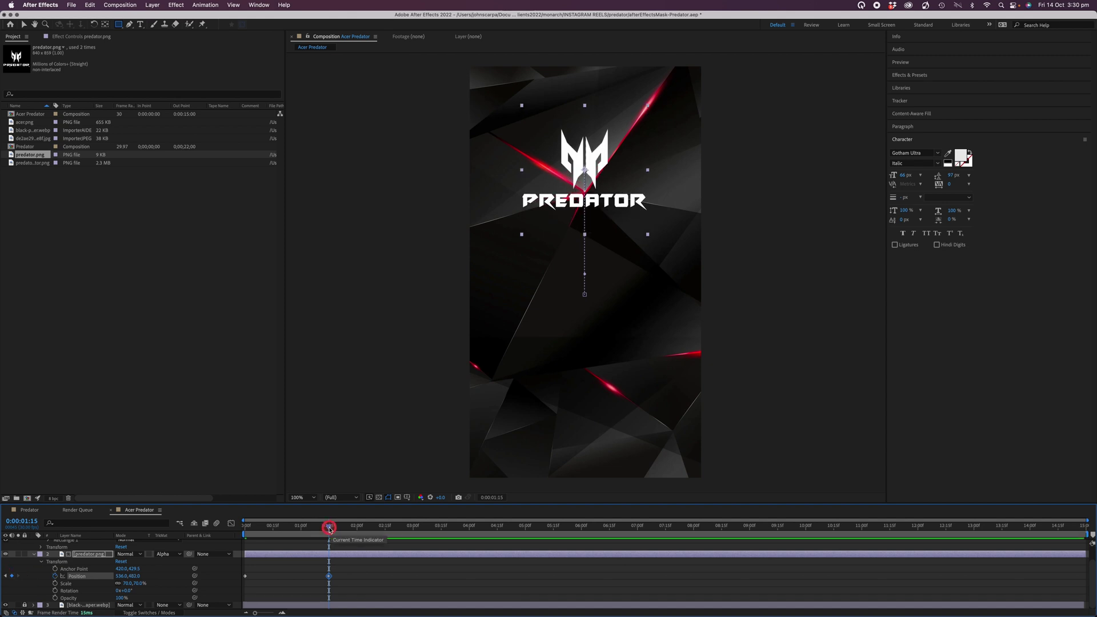
Step: Scrub between 0:00:00:00 and 0:00:01:15 to review the logo's masked reveal animation
left_click_drag(329, 529, 239, 534)
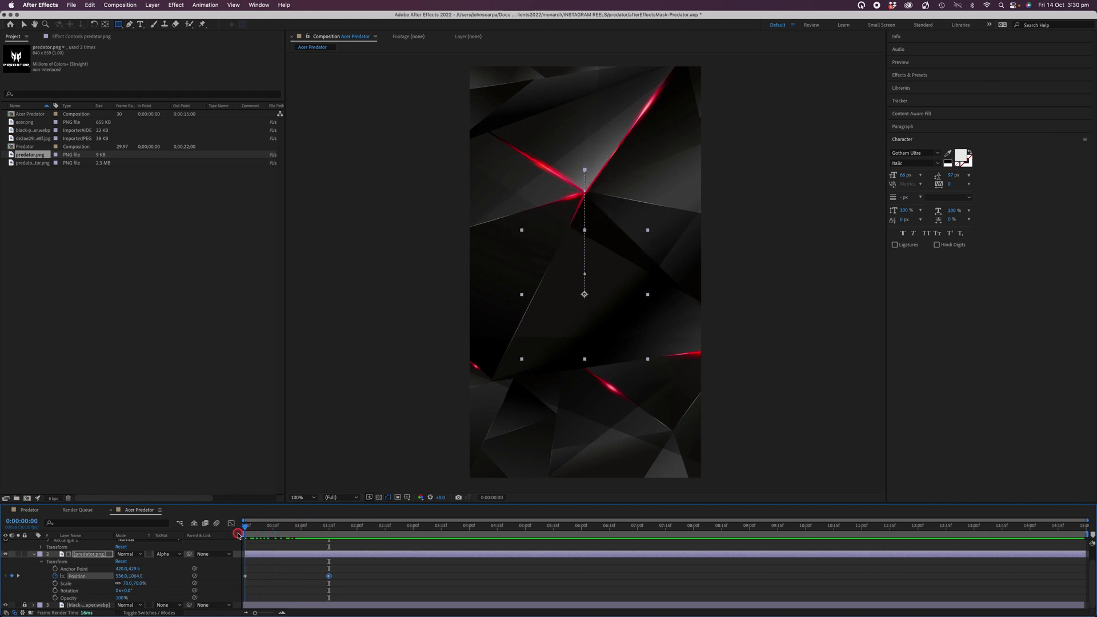
mouse_move(238, 534)
left_mouse_down()
mouse_move(330, 542)
mouse_move(244, 541)
left_mouse_up()
left_click_drag(245, 541, 332, 553)
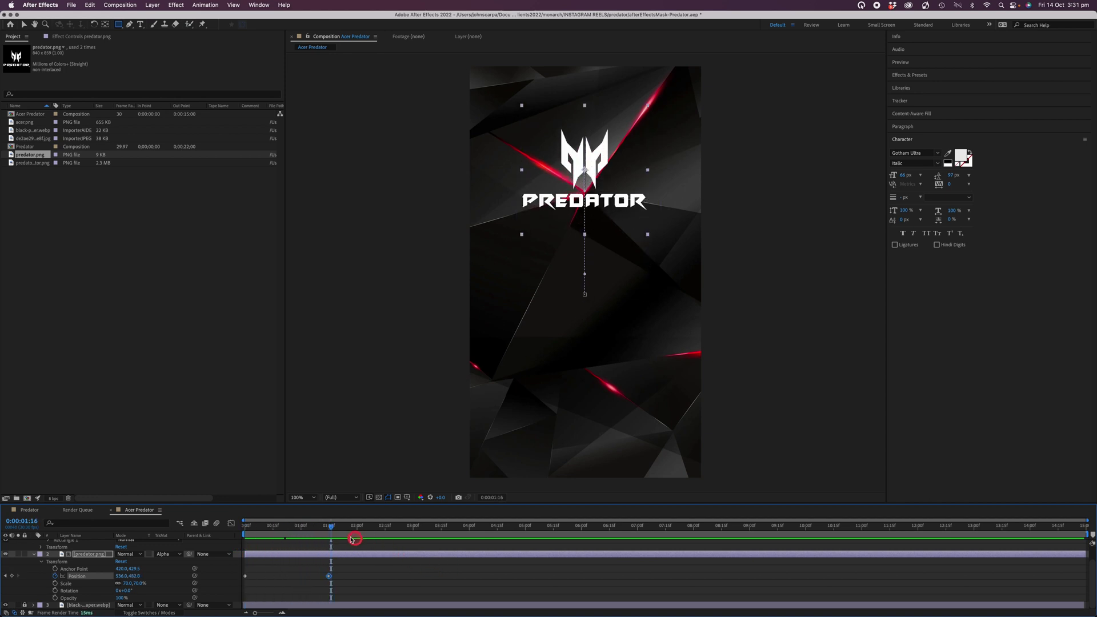
left_click(329, 531)
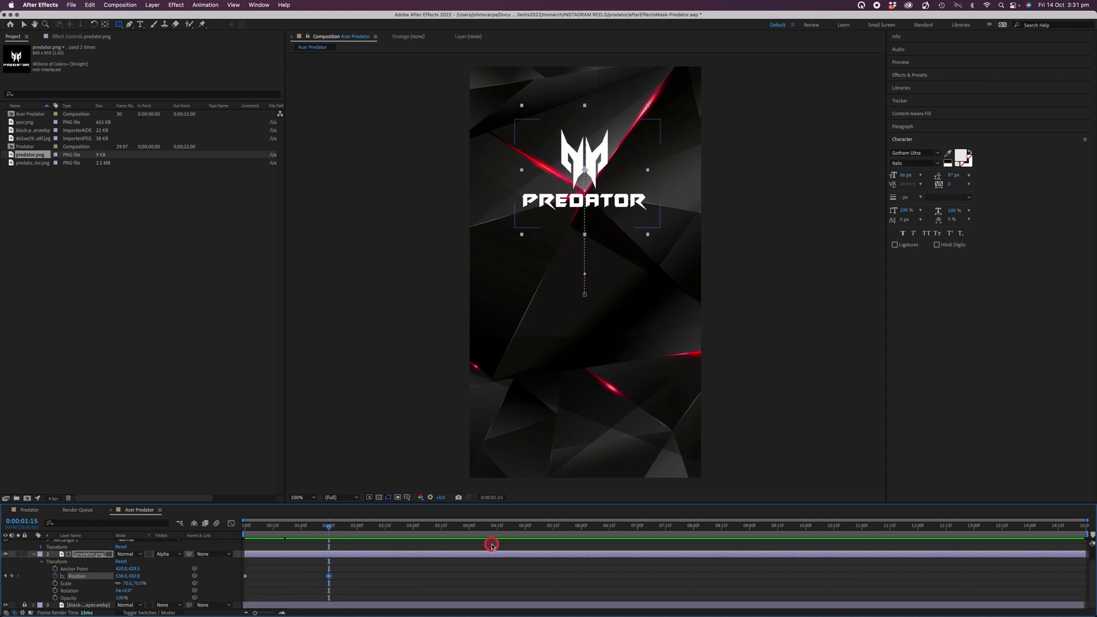
Step: Collapse the logo mask layer's properties and add a new empty text layer at the top of the layer stack
left_click(288, 552)
left_click(36, 559)
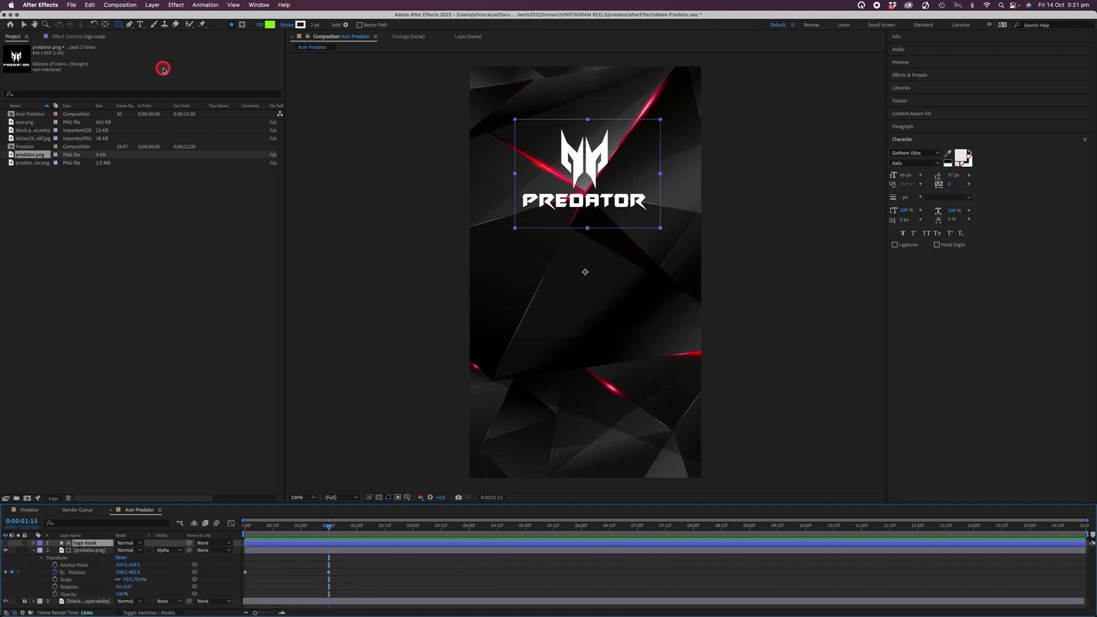
left_click(153, 5)
mouse_move(232, 17)
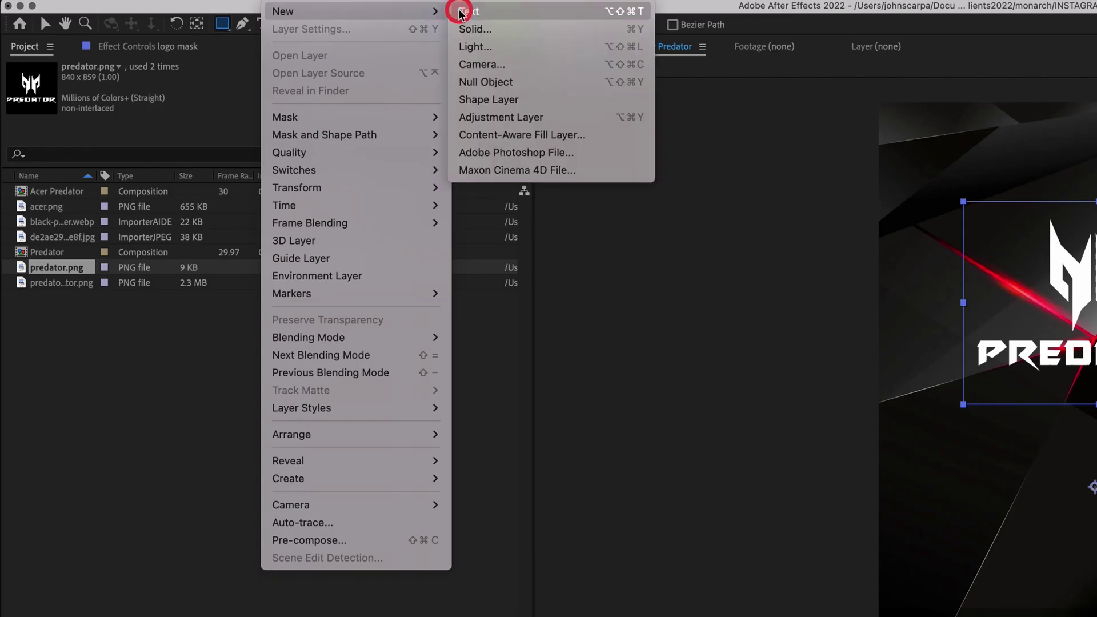
left_click(277, 1)
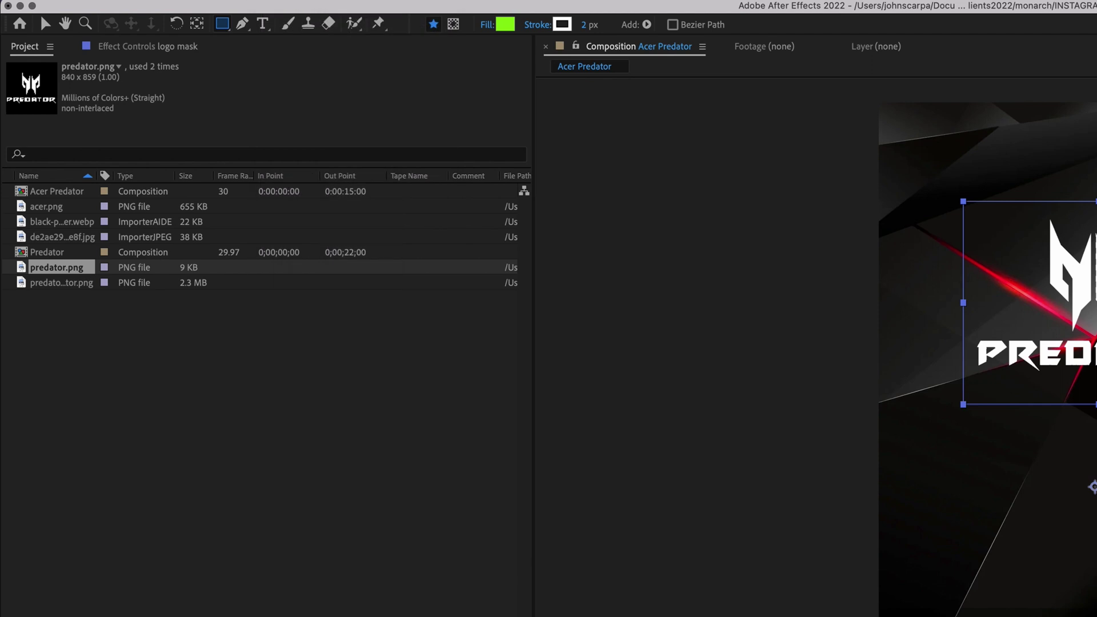
left_click(263, 26)
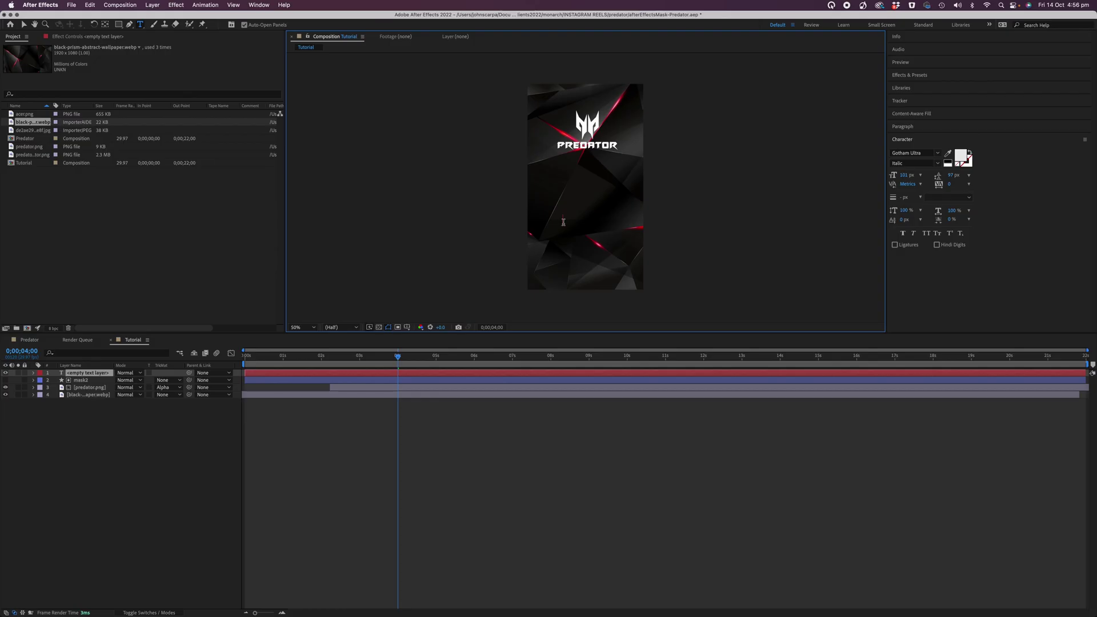
Step: Enter "27 inch monitor" as the new layer's text and move it to the centre of the frame's lower area
type("27 inch")
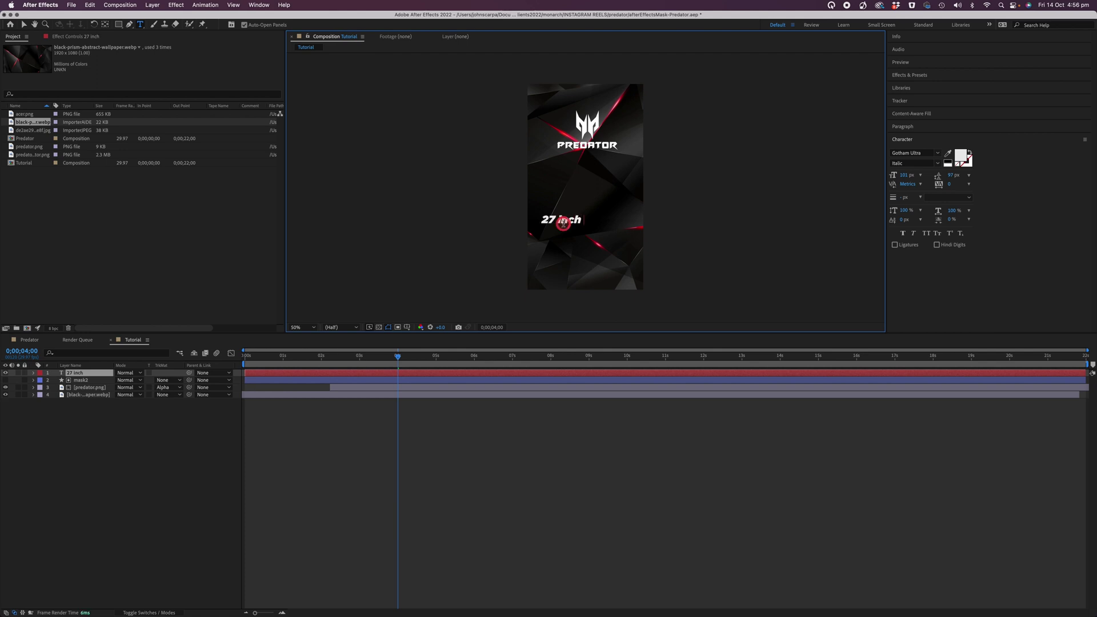
type(" monit")
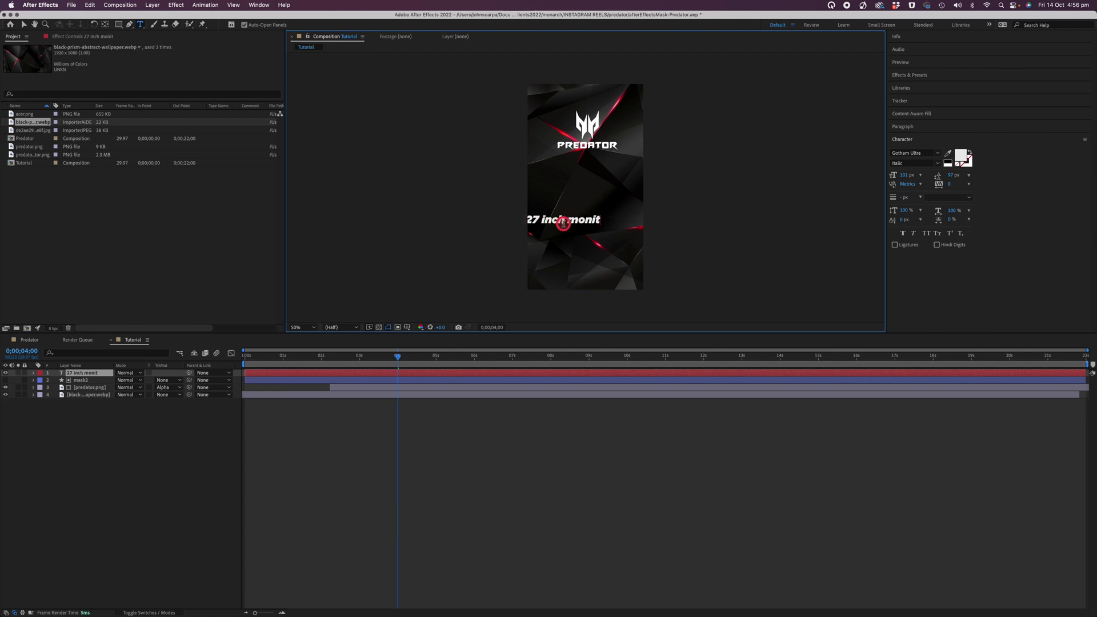
type("or")
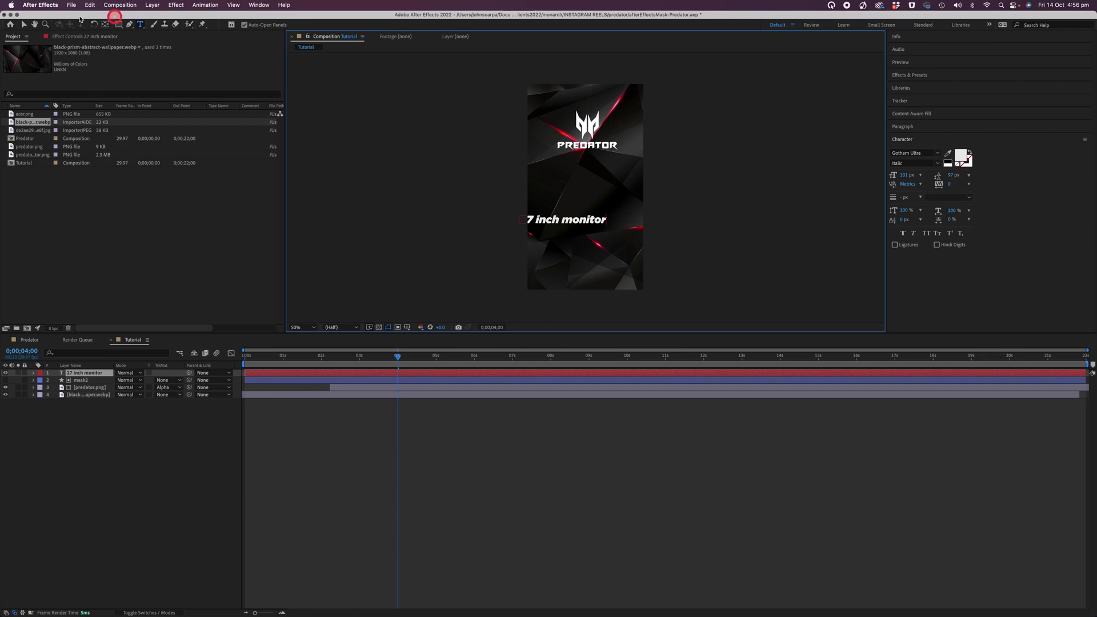
left_click(24, 26)
left_click(478, 172)
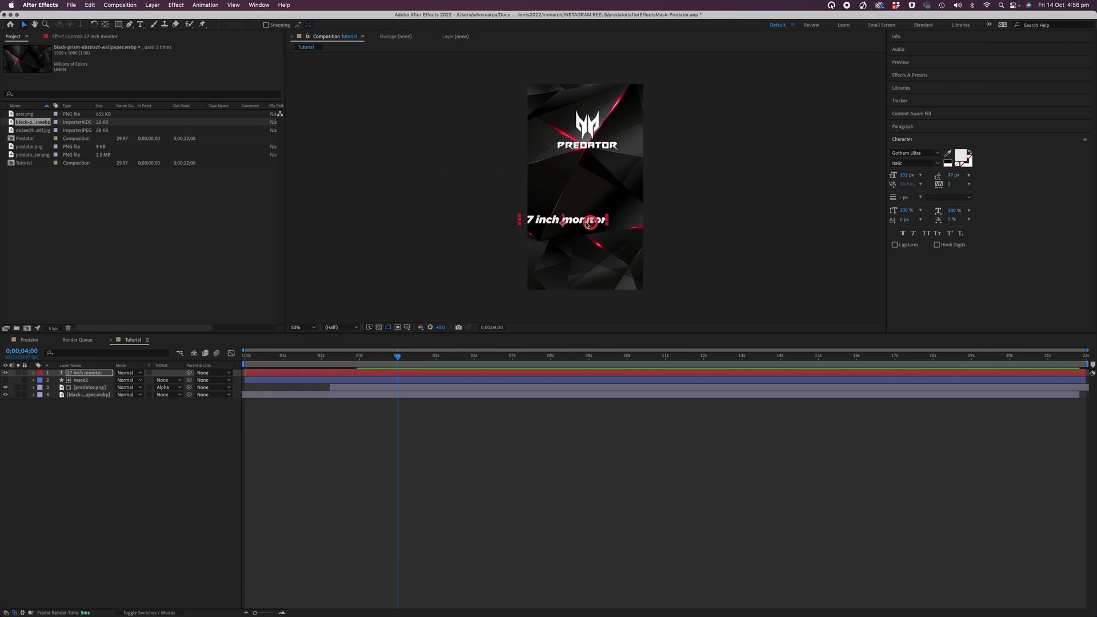
mouse_move(578, 223)
left_mouse_down()
mouse_move(604, 227)
mouse_move(602, 264)
left_mouse_up()
Step: Add a new mask to the 27 inch monitor text layer, fitted to the text's bounds
left_click(98, 375)
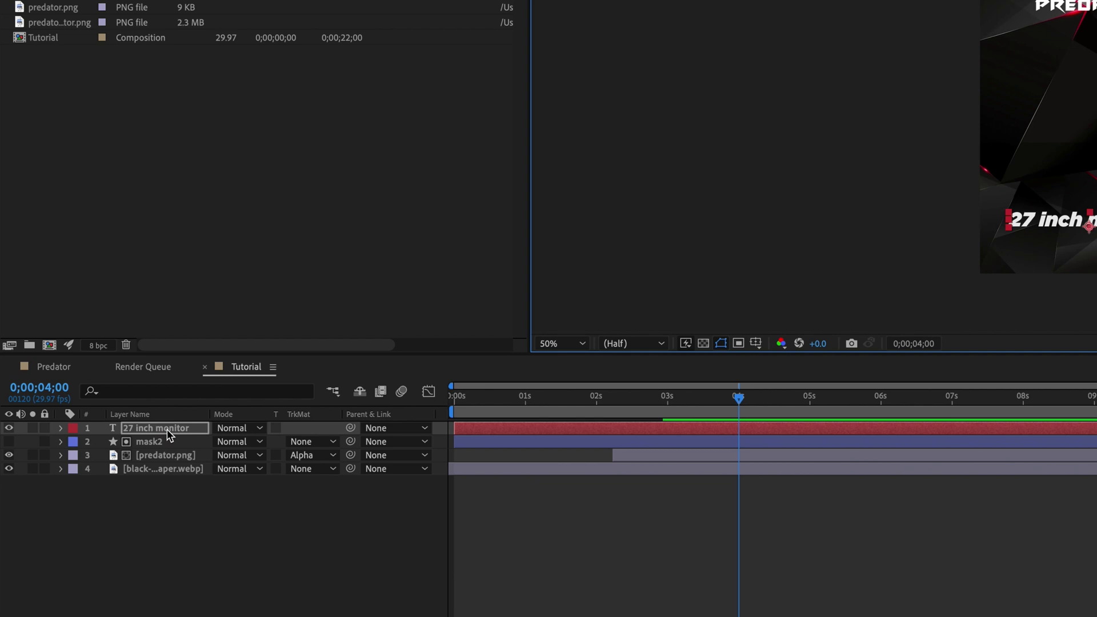
left_click(167, 429)
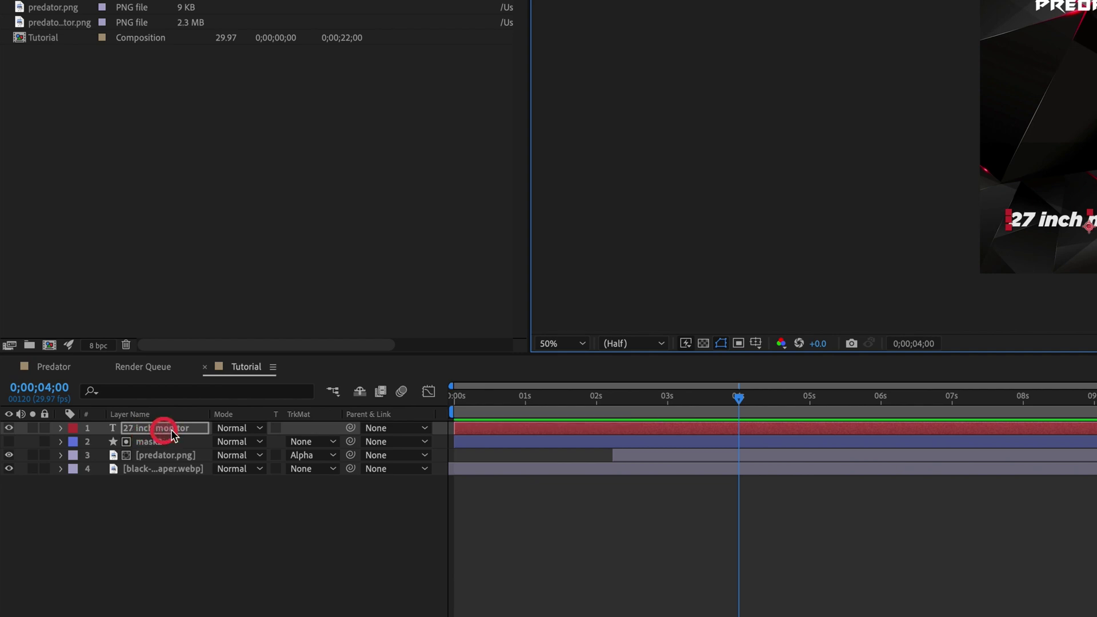
left_click(200, 431)
left_click(156, 430)
left_click(200, 431)
left_click(155, 432)
left_click(169, 432)
right_click(170, 432)
mouse_move(198, 408)
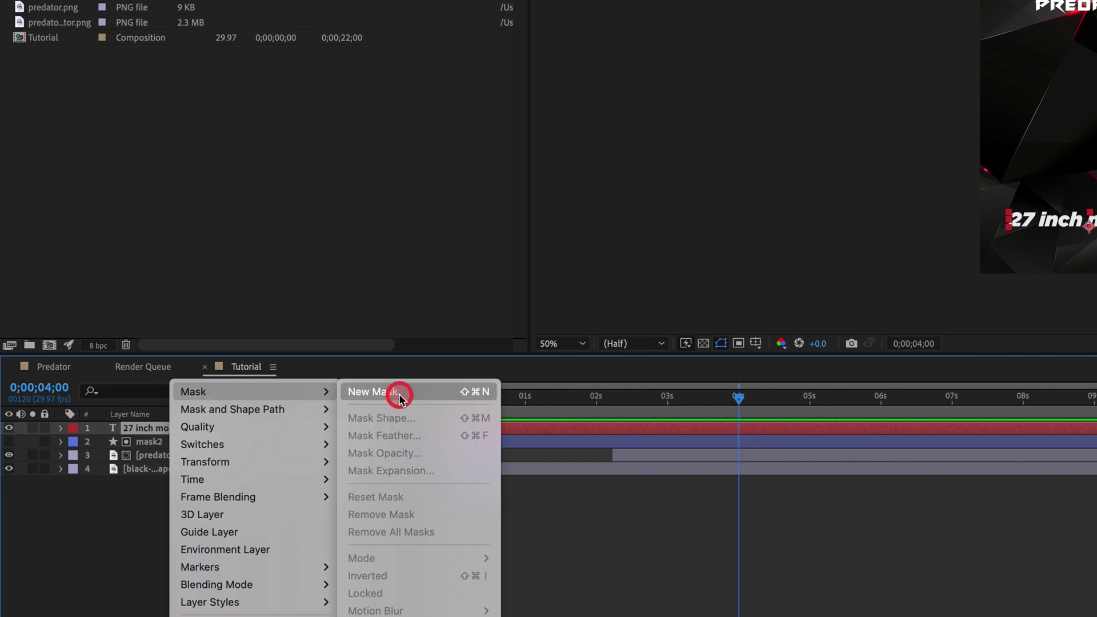
left_click(401, 396)
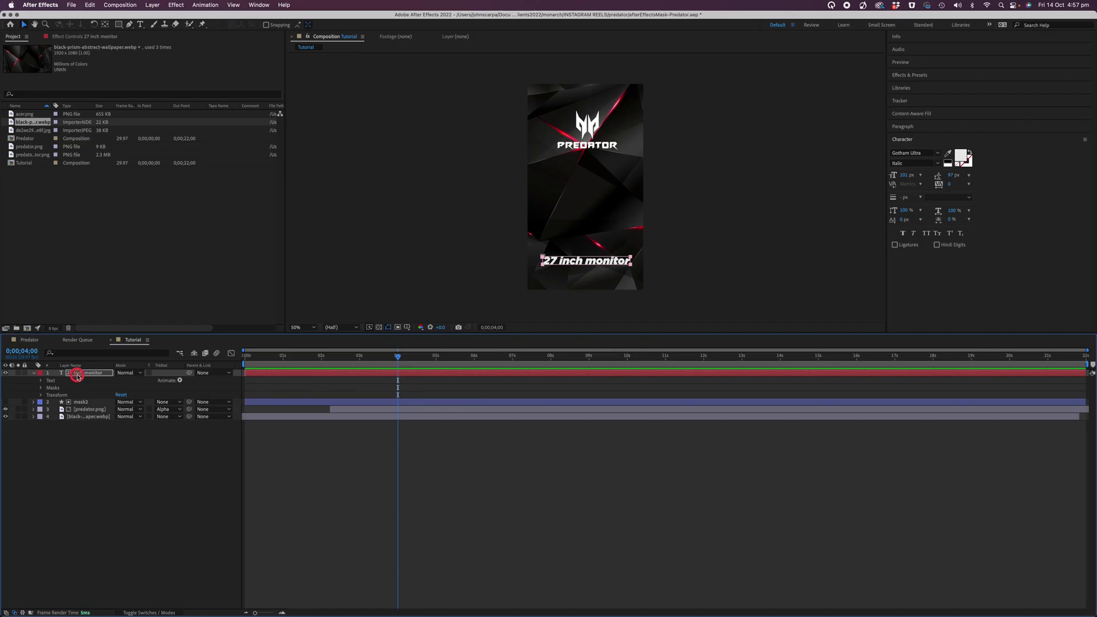
Step: Add a Position text animator to the 27 inch monitor layer
mouse_move(78, 376)
left_mouse_down()
mouse_move(34, 375)
mouse_move(71, 376)
left_mouse_up()
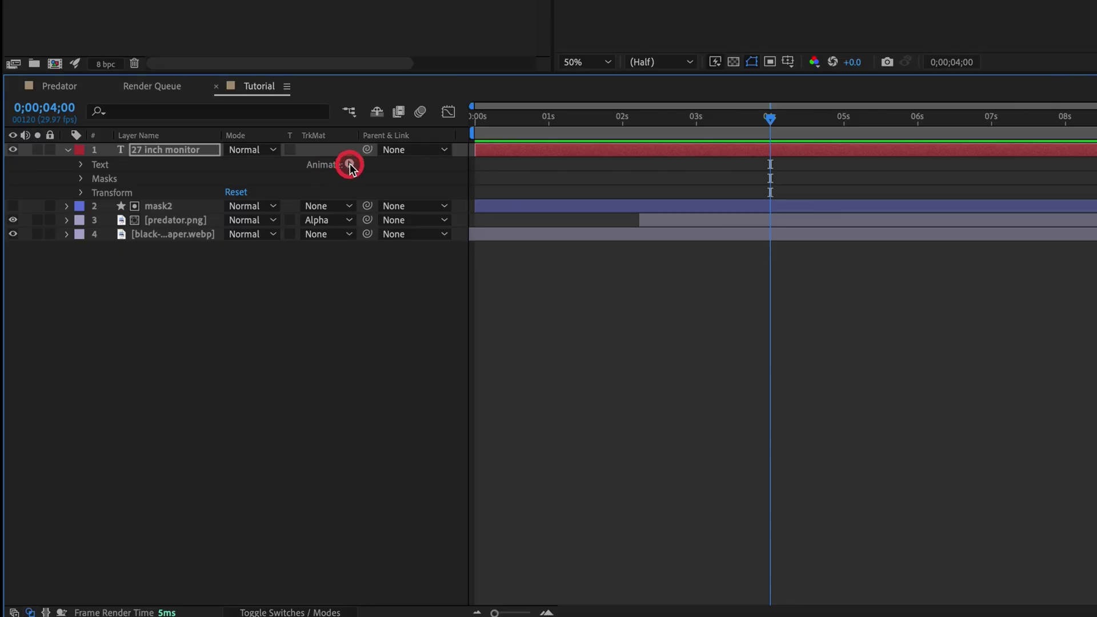
left_click(350, 166)
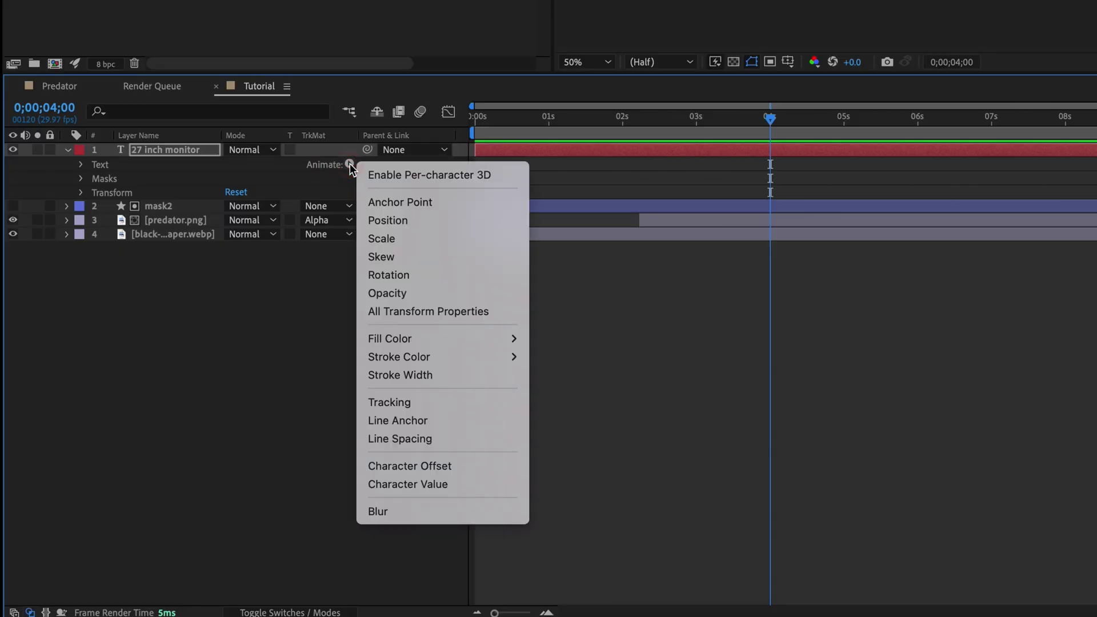
left_click(404, 221)
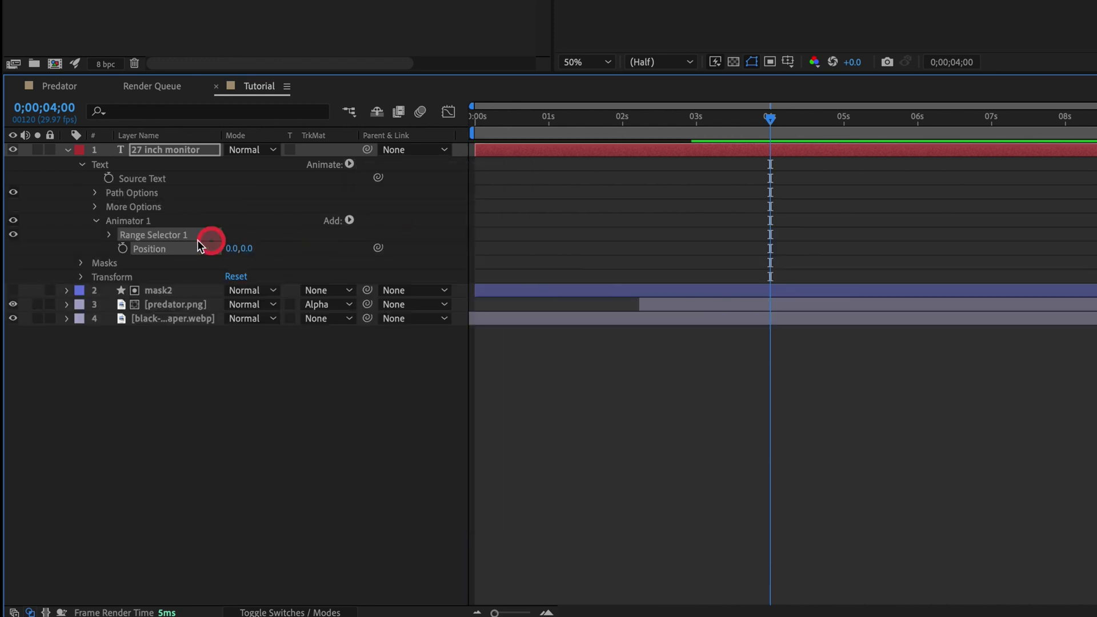
Step: Offset the animator's Position to -8.0, -103.0 to hide the text above its mask, and keyframe it at 0;00;04;00
left_click(140, 226)
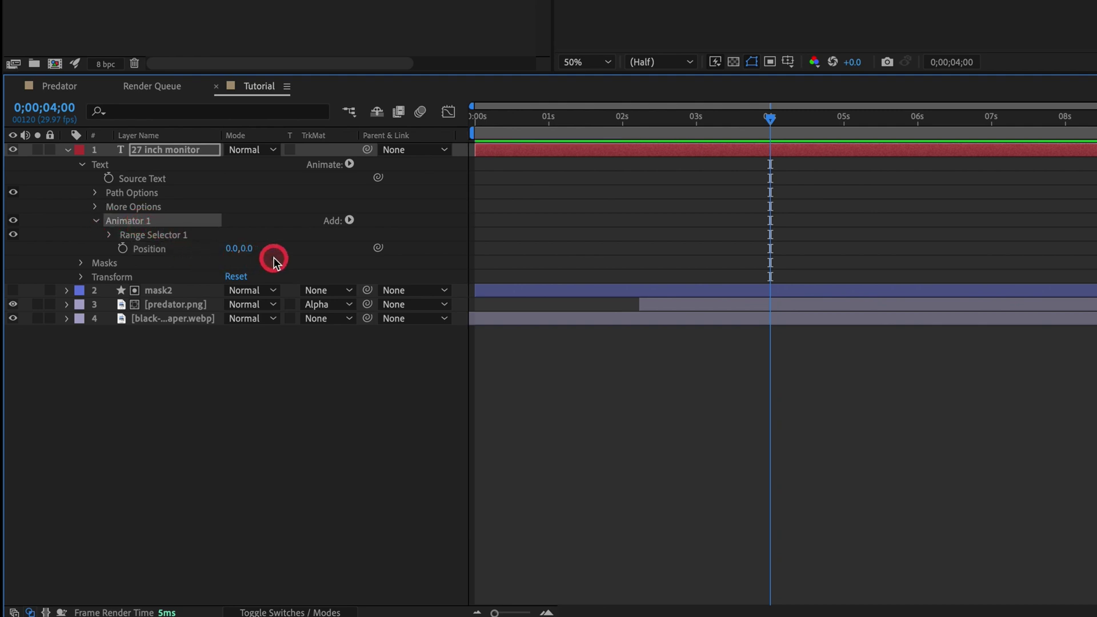
mouse_move(230, 255)
left_mouse_down()
mouse_move(238, 248)
mouse_move(216, 248)
mouse_move(277, 249)
mouse_move(188, 247)
mouse_move(218, 247)
left_mouse_up()
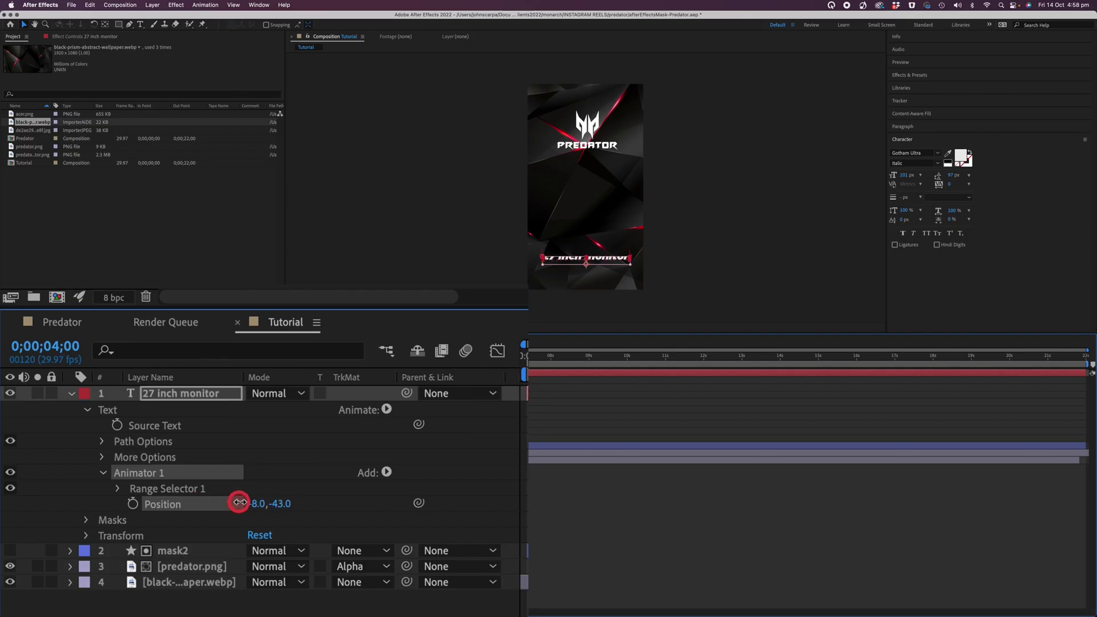
left_click_drag(239, 503, 180, 504)
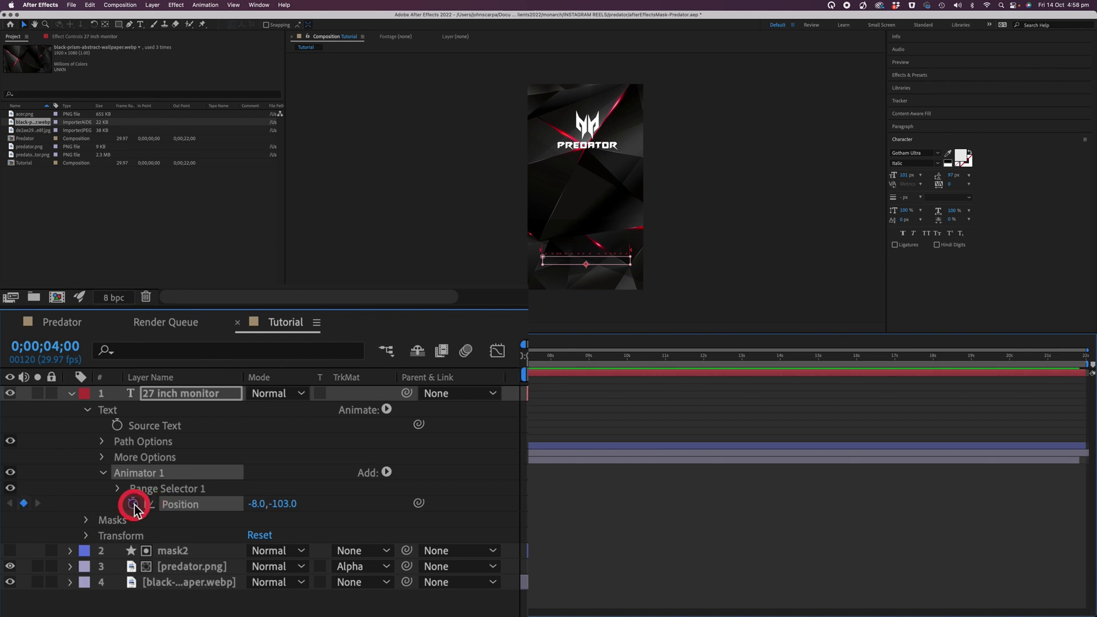
left_click(133, 504)
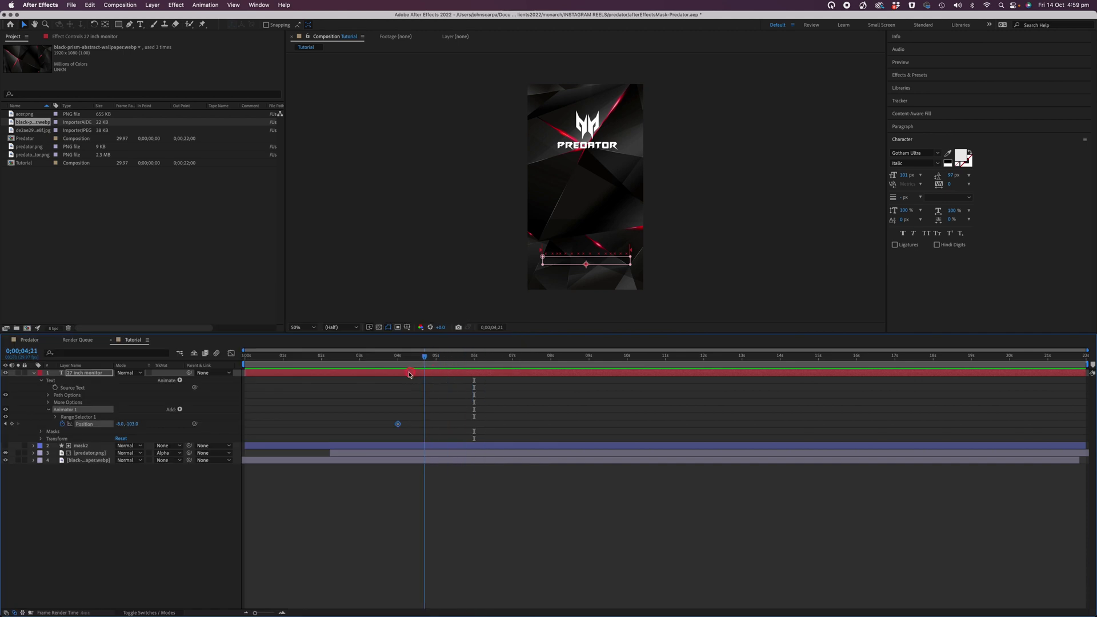
Step: Add a second animator Position keyframe at 0;00;05;00 with the value -8.0, -2.0 to bring the text into its mask
left_click_drag(463, 372, 436, 377)
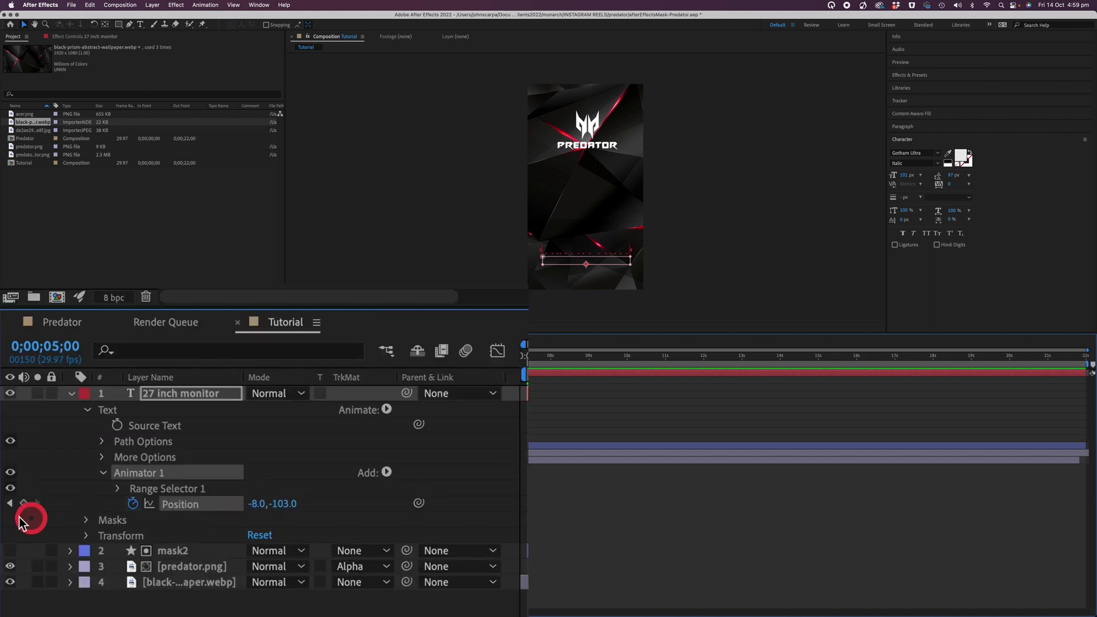
left_click(12, 424)
left_click_drag(289, 504, 388, 503)
key("ctrl+z")
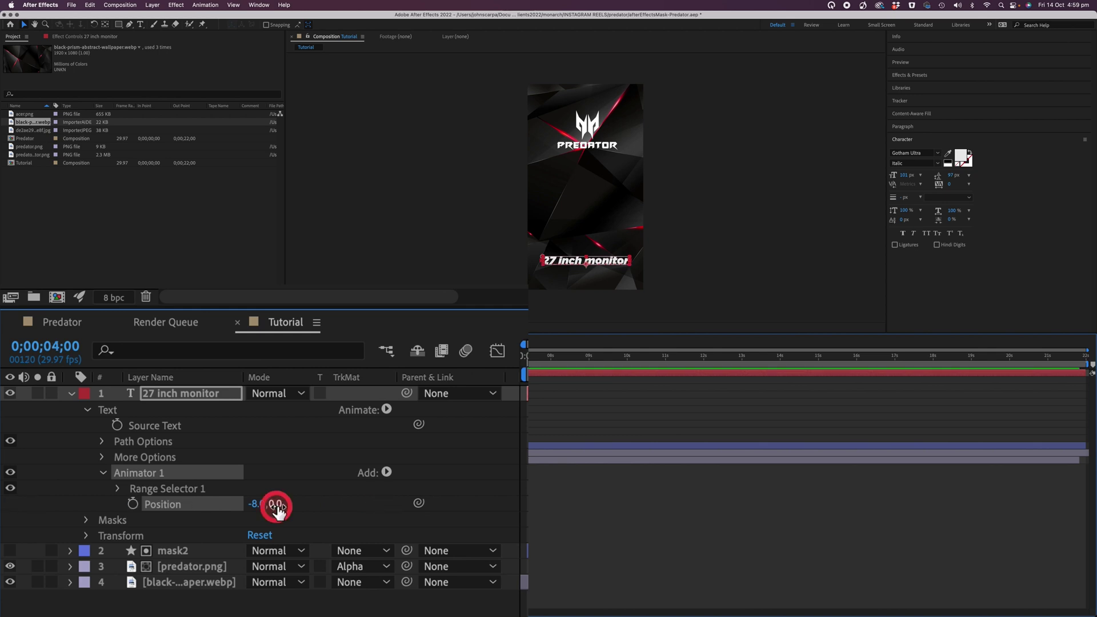
left_click(277, 507)
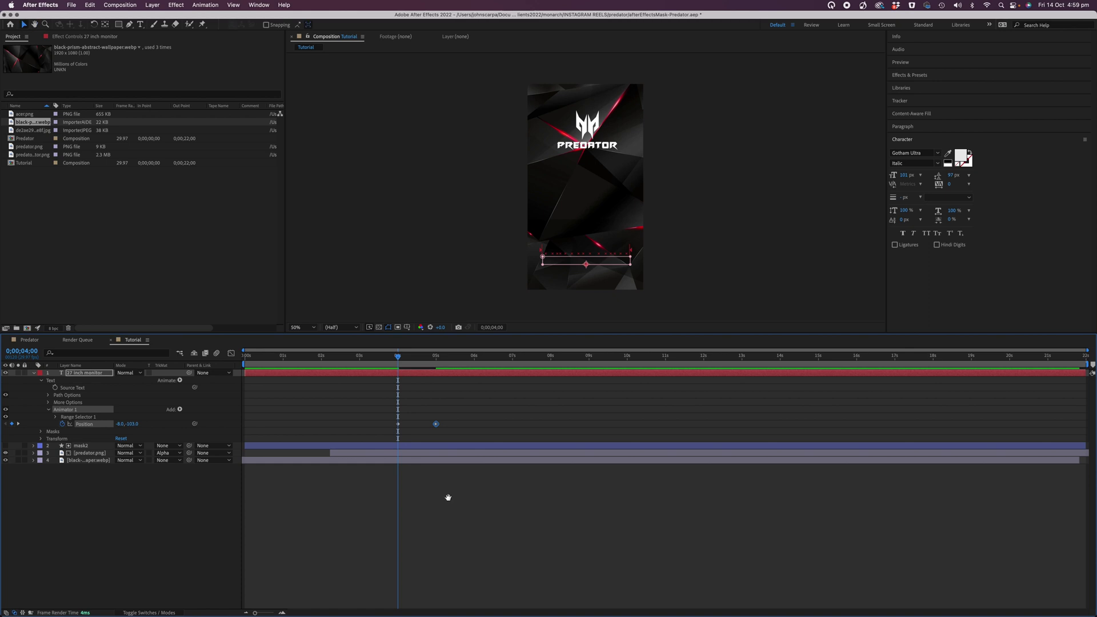
Step: Preview the text reveal and shorten it by moving the second Position keyframe to about 4.4 seconds
key("space")
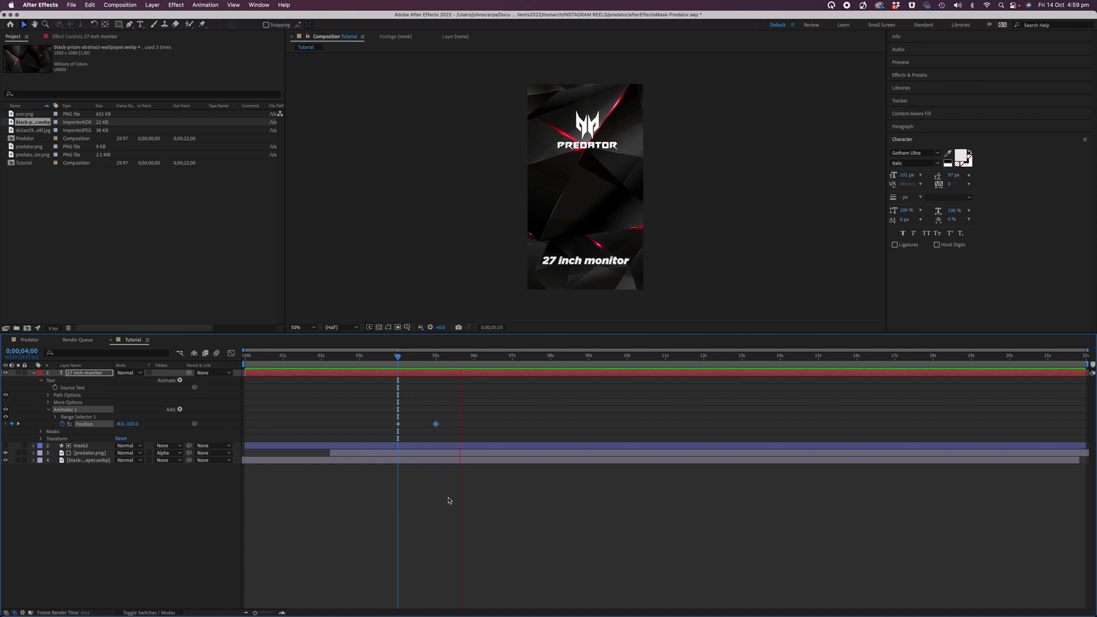
key("space")
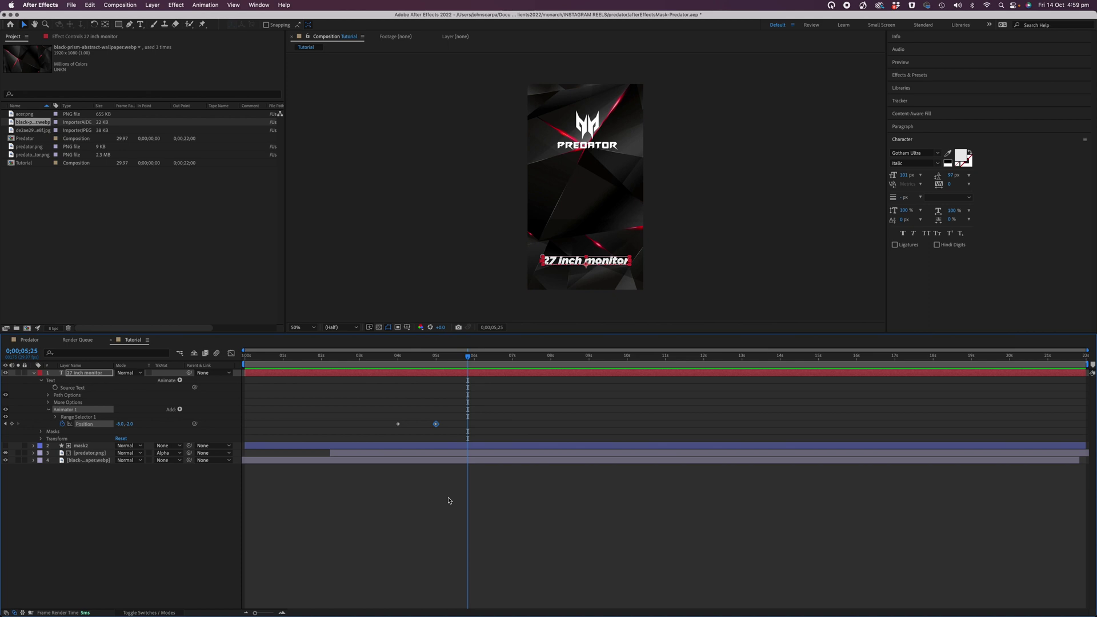
left_click_drag(447, 415, 414, 425)
Step: Play back the shortened text reveal starting from 0;00;03;20
left_click(383, 356)
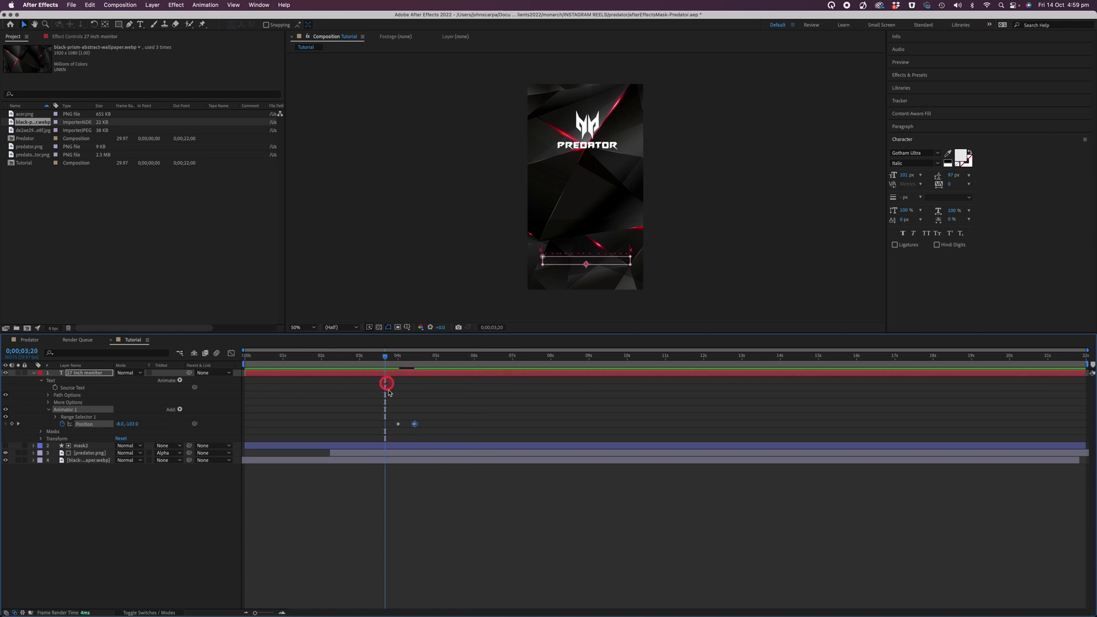
left_click(419, 491)
key("space")
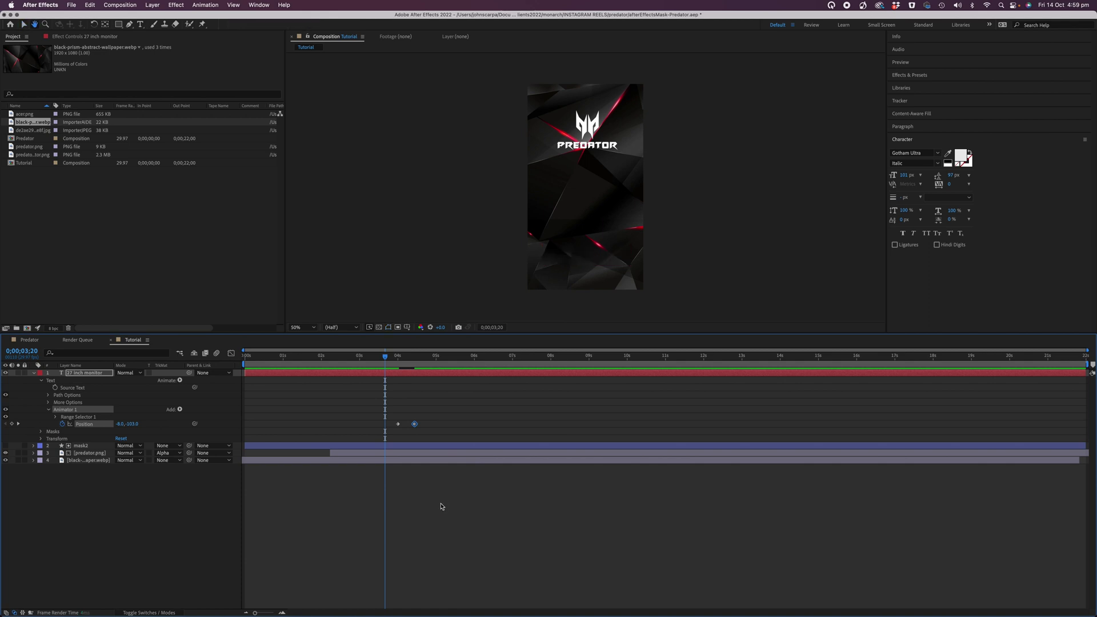
left_click(418, 375)
left_click_drag(390, 362, 229, 370)
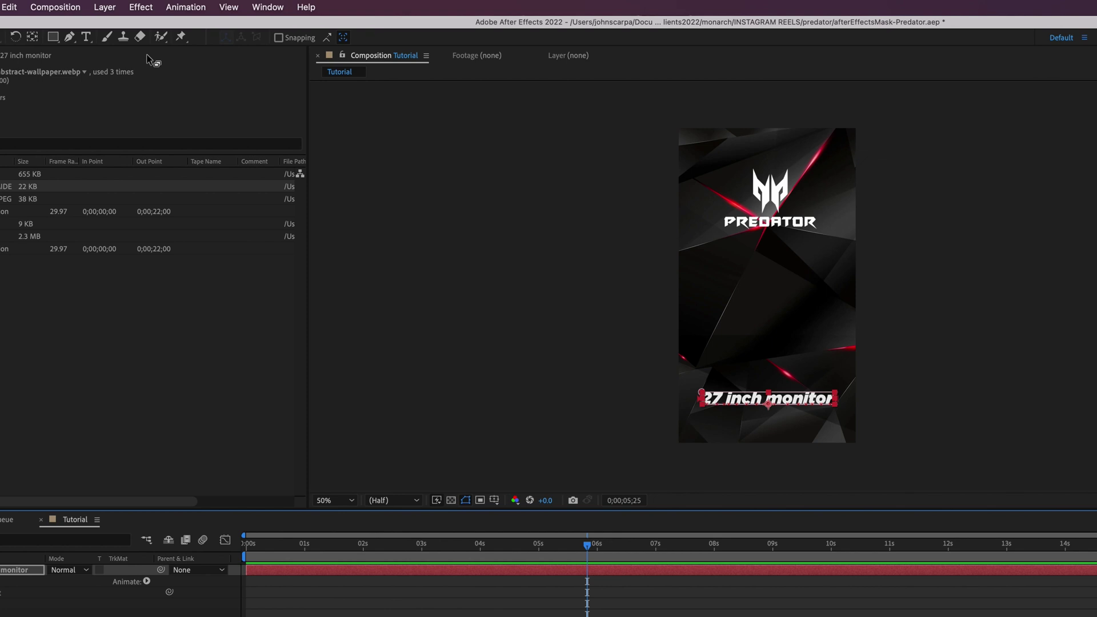
Step: Create a new shape layer and draw a thin horizontal bar just beneath the 27 inch monitor text, matching its width
left_click(182, 100)
left_click(107, 11)
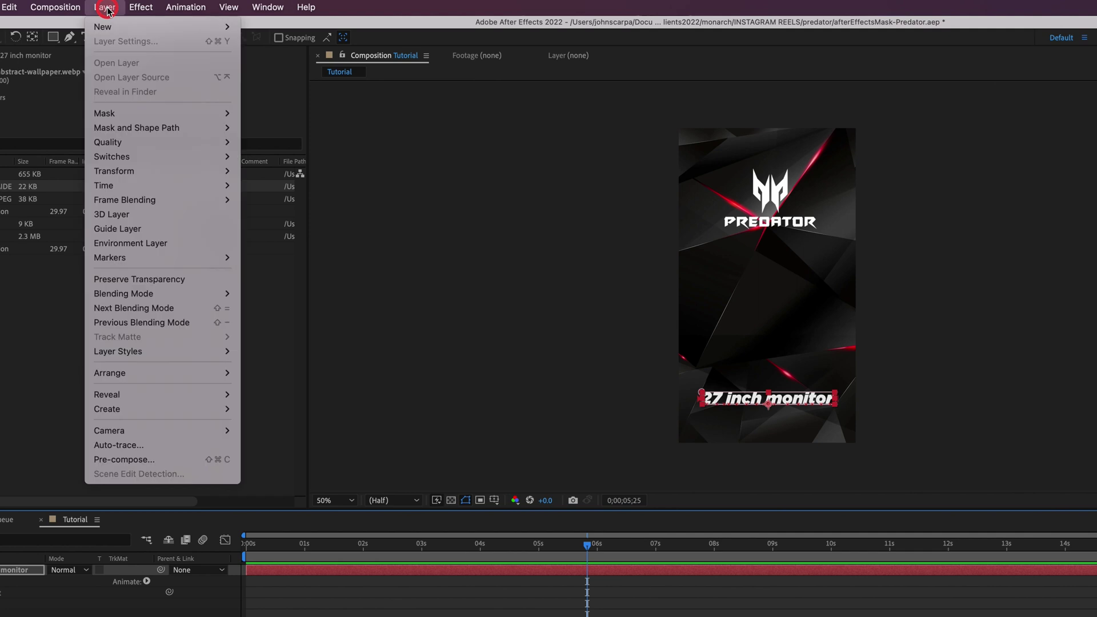
left_click(106, 27)
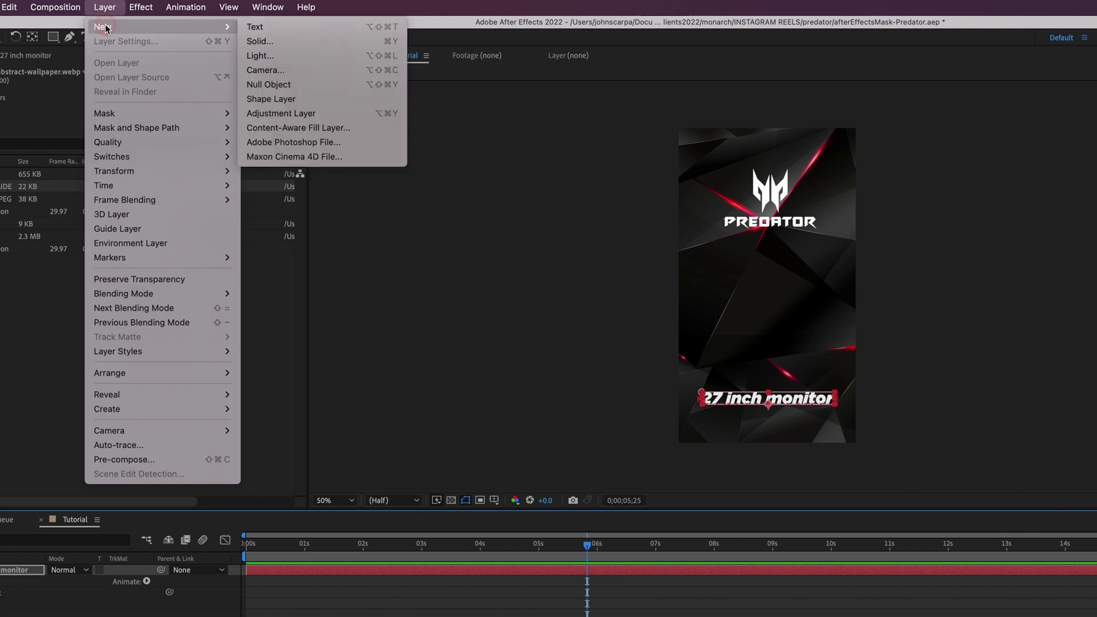
left_click(281, 99)
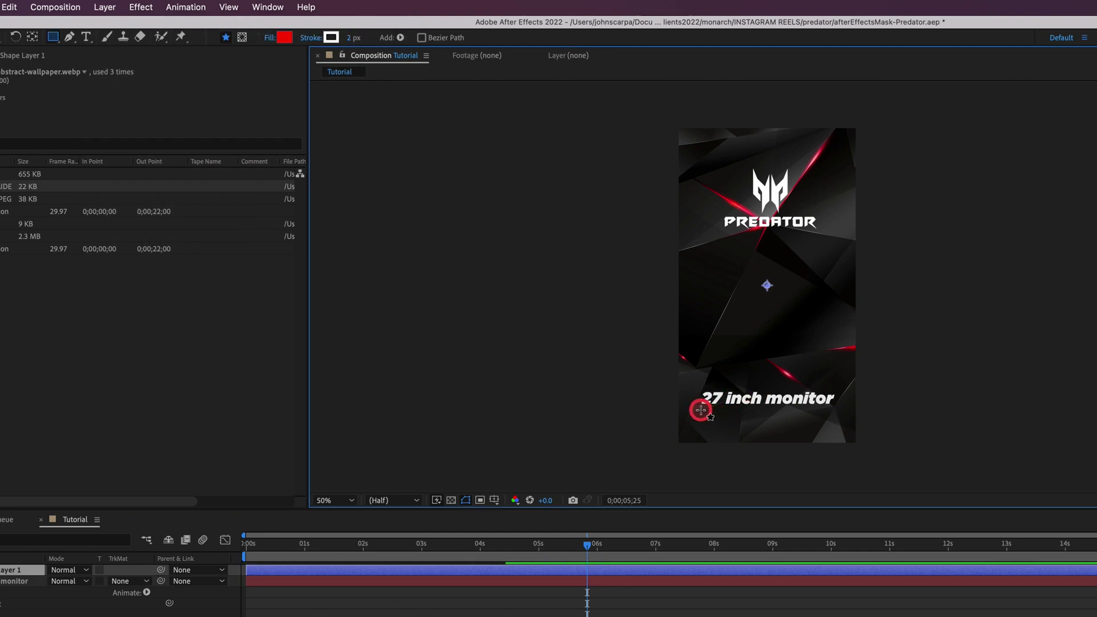
left_click_drag(701, 411, 832, 412)
Step: Change the underline bar's fill color to near-white
left_click(284, 43)
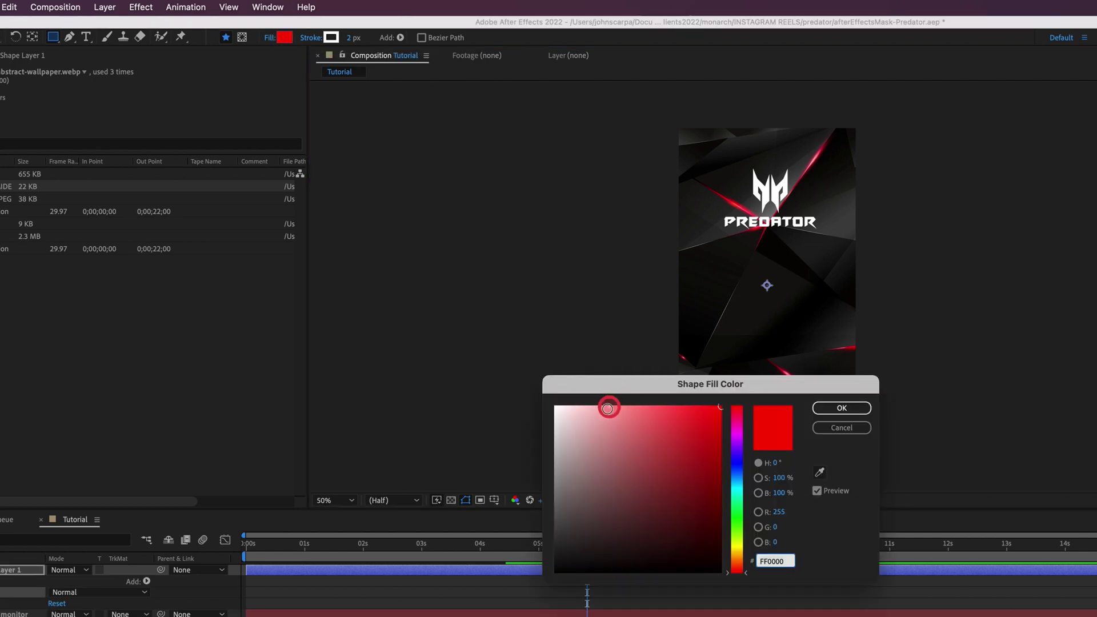
left_click(560, 412)
left_click(842, 408)
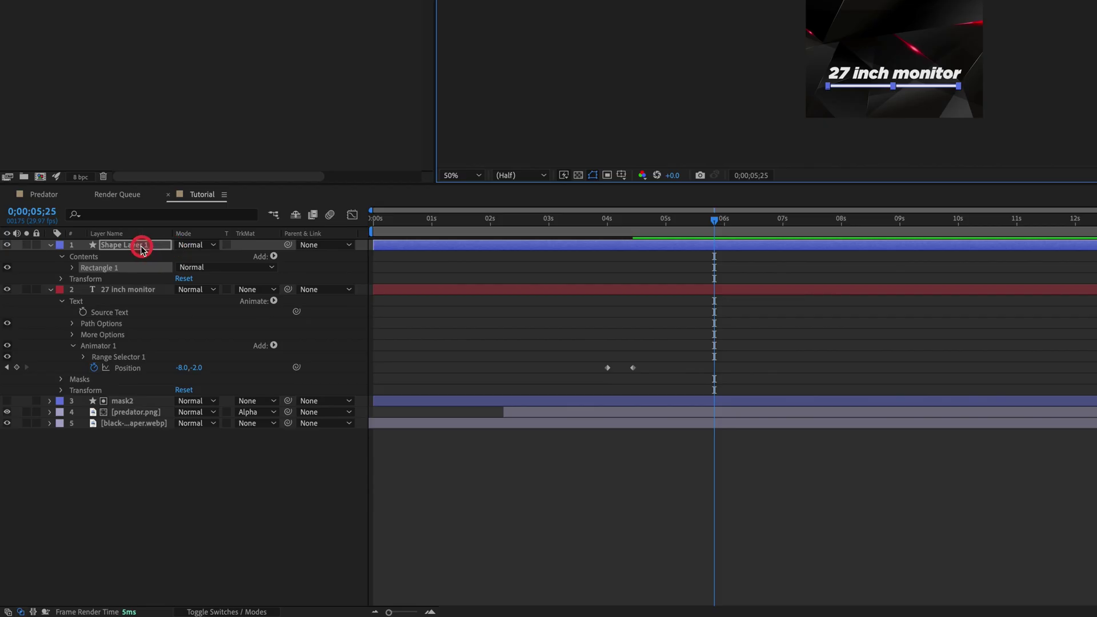
Step: Rename the underline's shape layer as "white line" and collapse the expanded layer properties
left_click(140, 247)
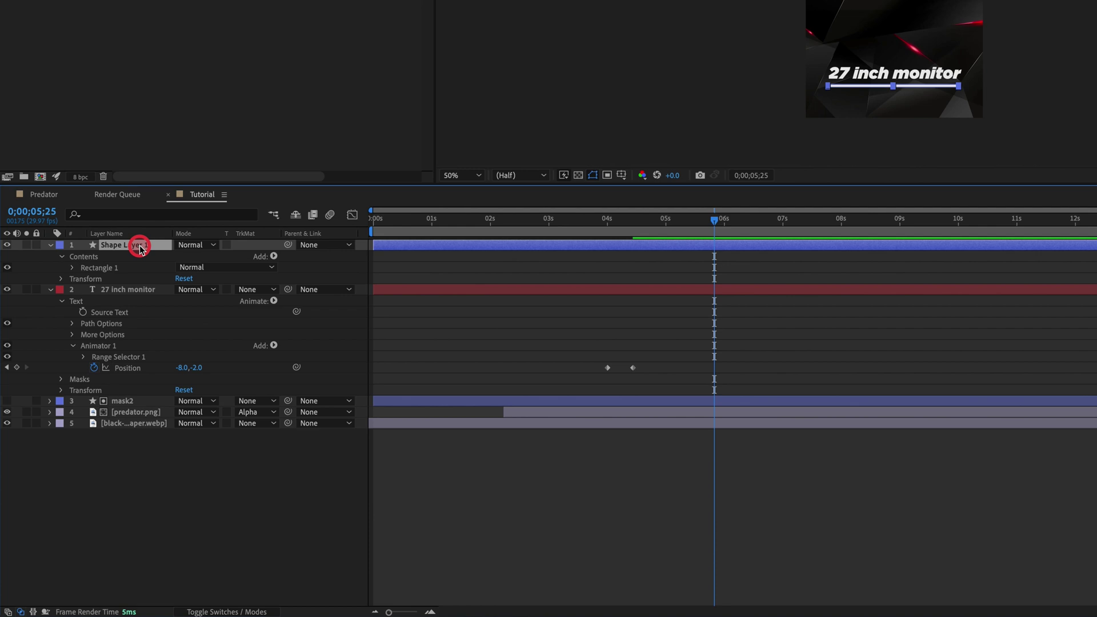
right_click(141, 248)
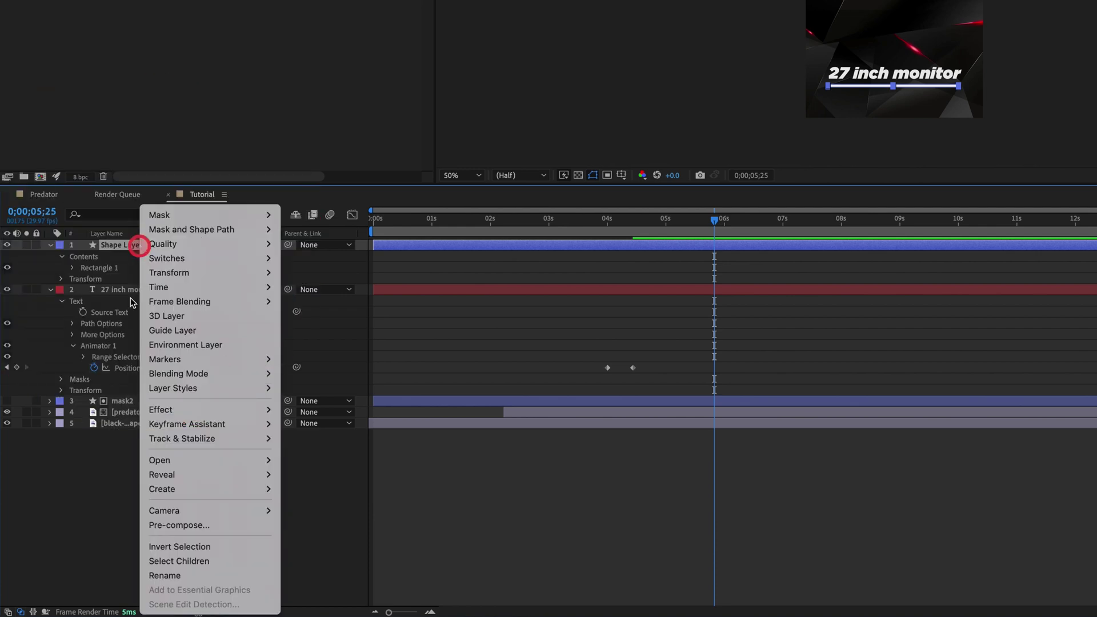
left_click(192, 576)
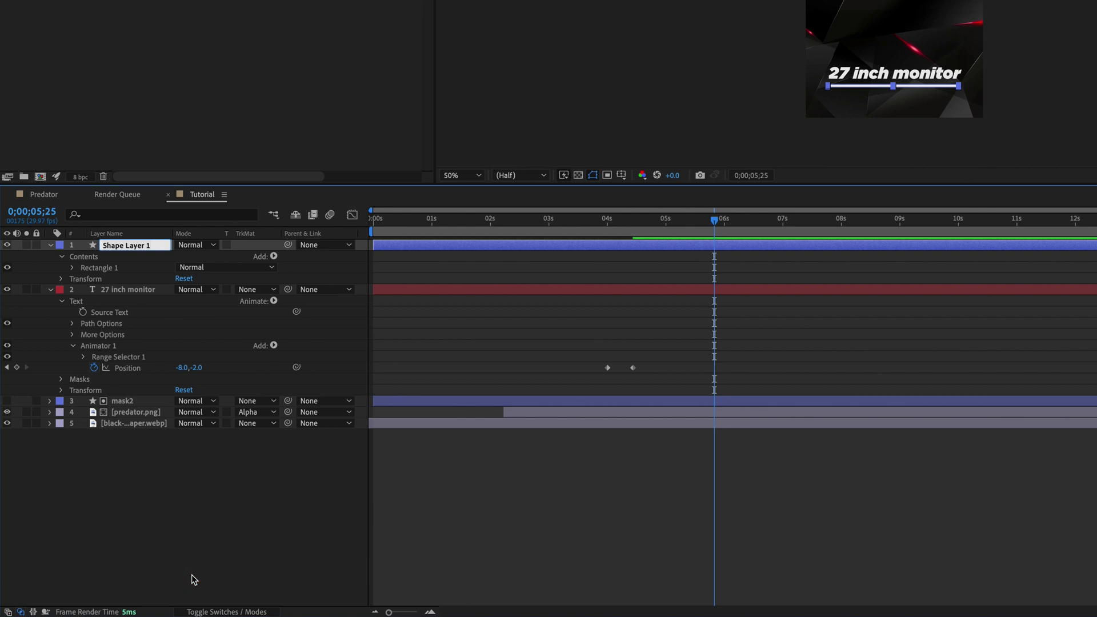
type("white line")
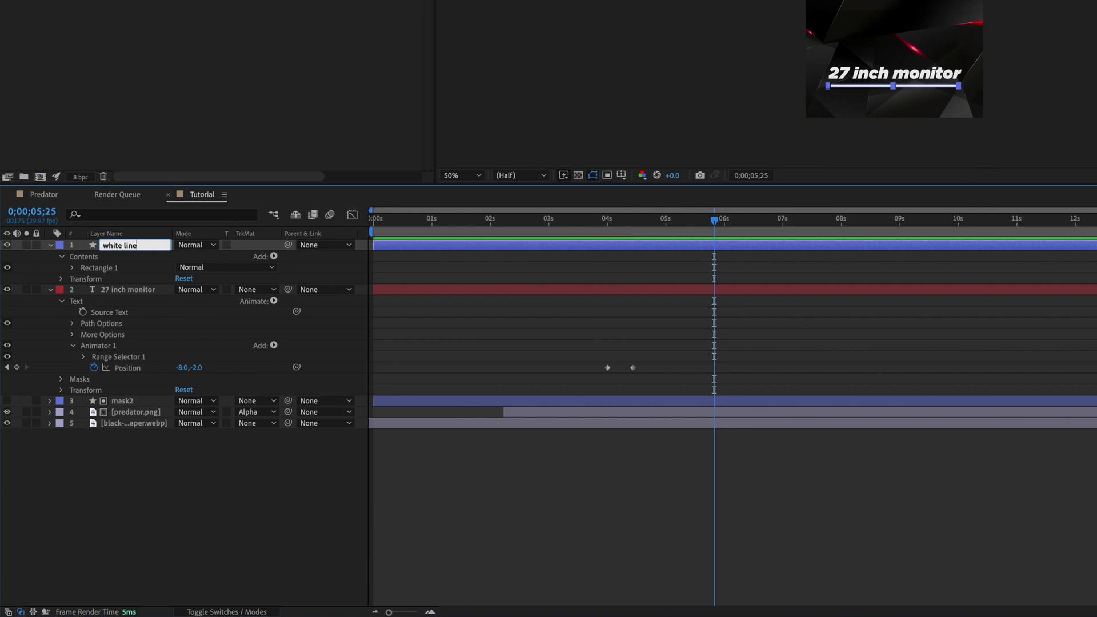
key("Return")
left_click(173, 574)
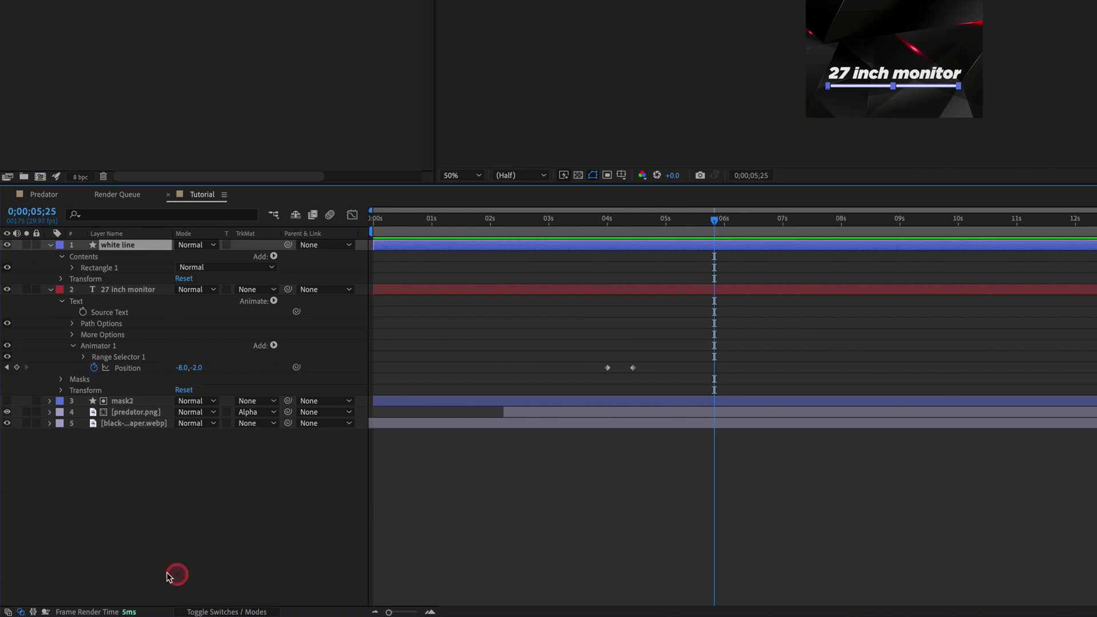
left_click(231, 158)
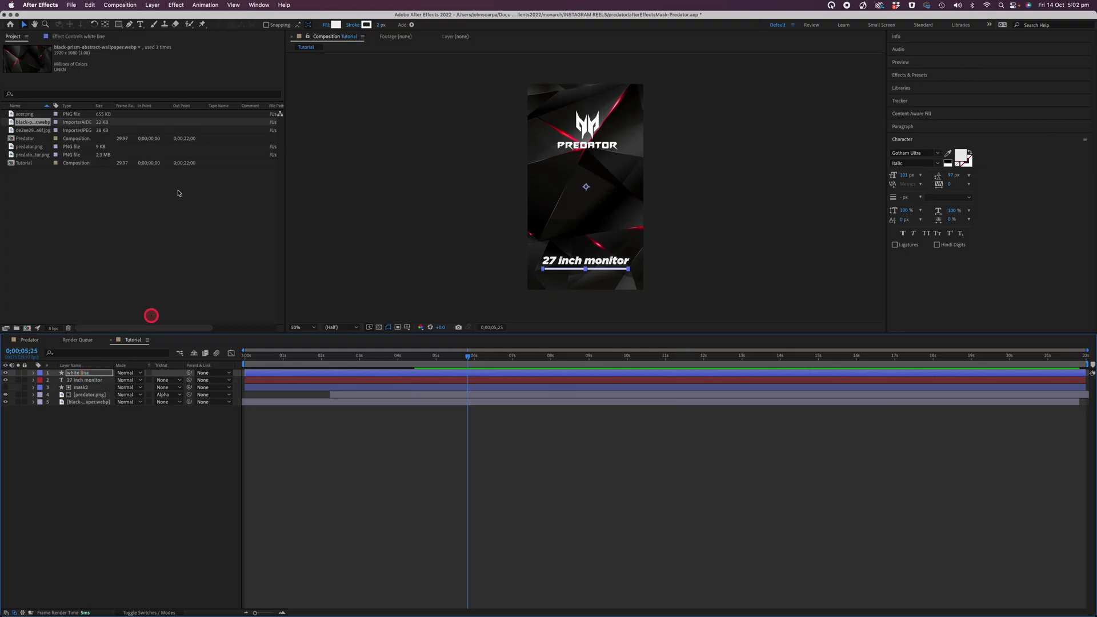
Step: Create a new shape layer with a bright red fill and draw a bar covering the white underline, slightly wider and thicker than it
left_click(153, 5)
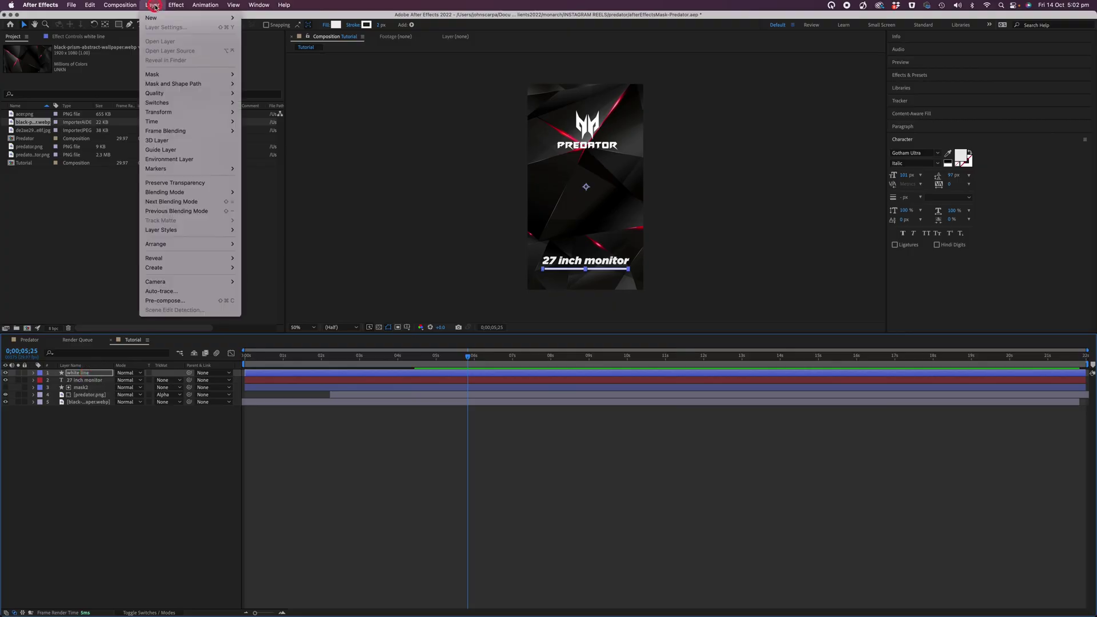
mouse_move(154, 17)
left_click(270, 66)
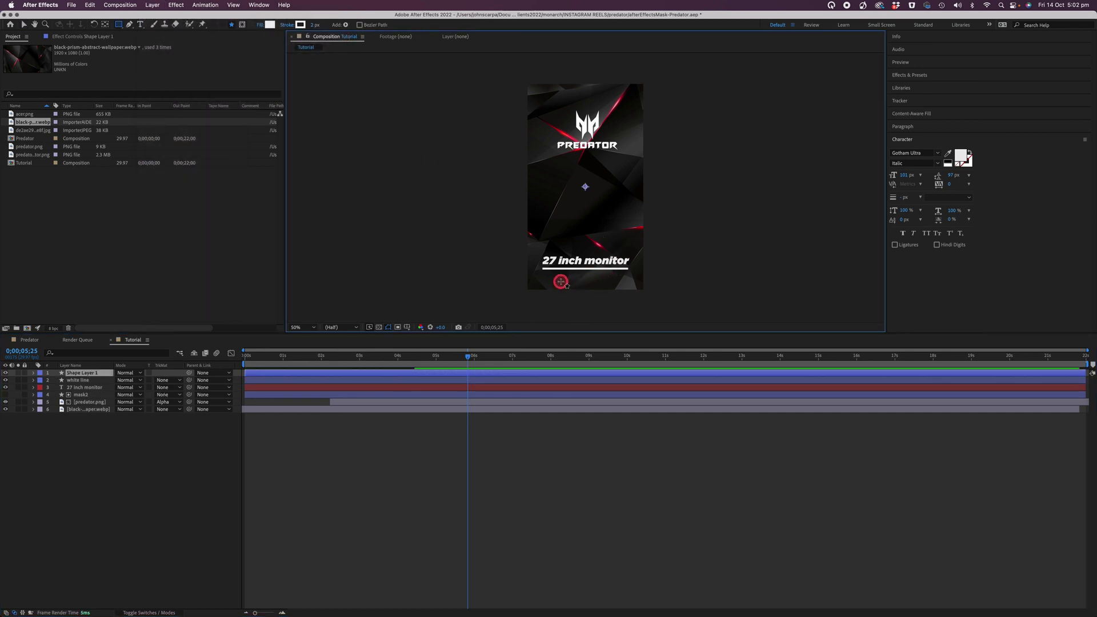
left_click(270, 25)
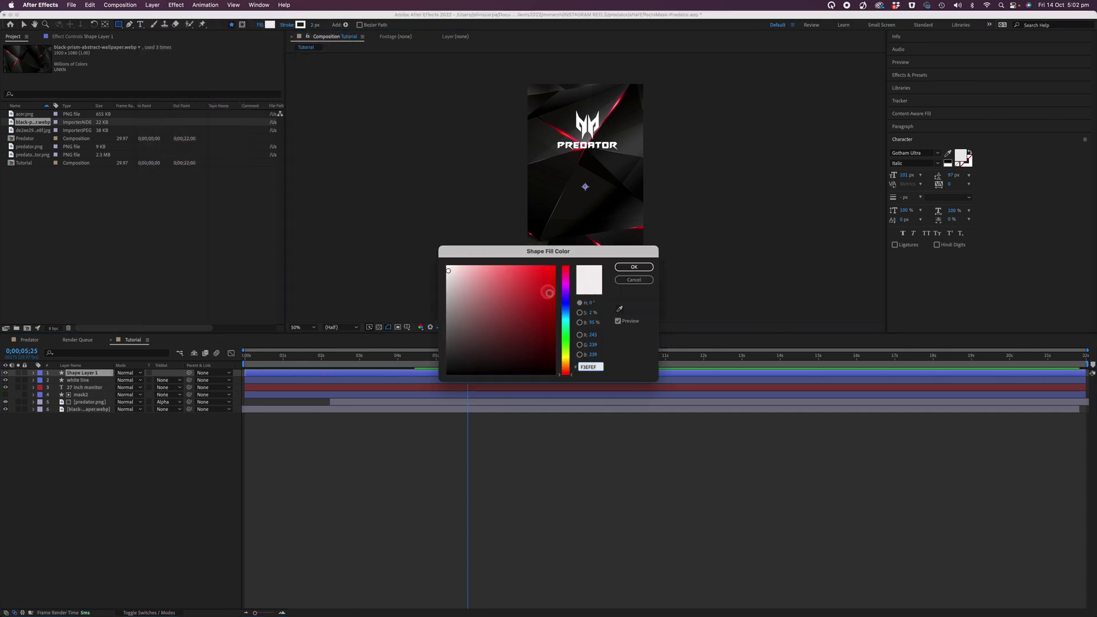
left_click(547, 273)
left_click(634, 267)
left_click_drag(543, 271, 635, 273)
Step: Rename the red bar's shape layer as "linemask" and collapse its layer properties
left_click(87, 374)
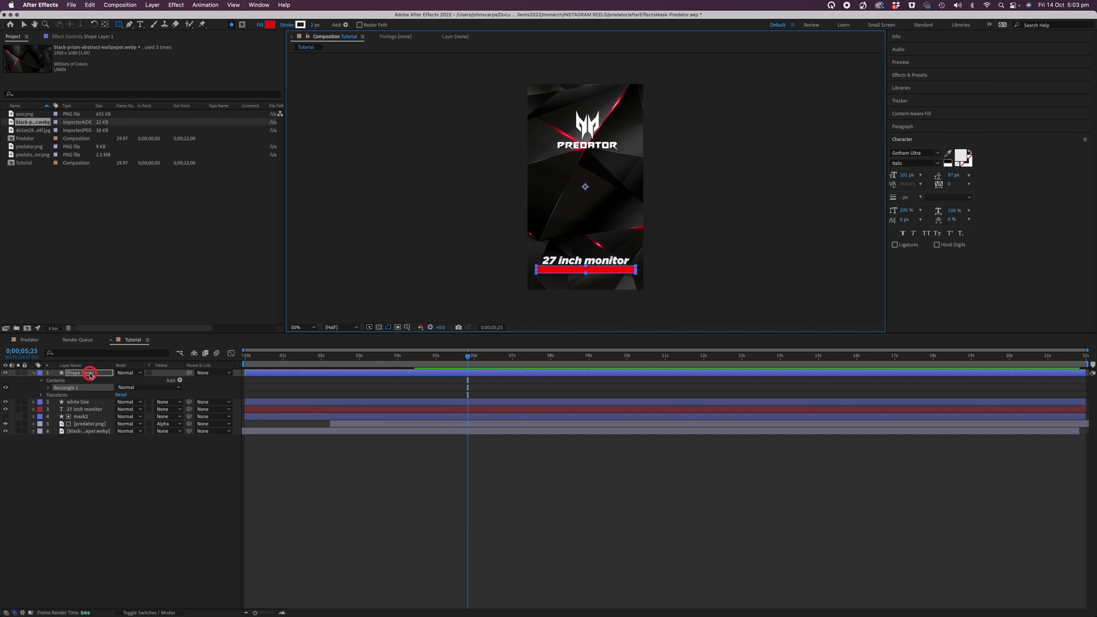
right_click(90, 375)
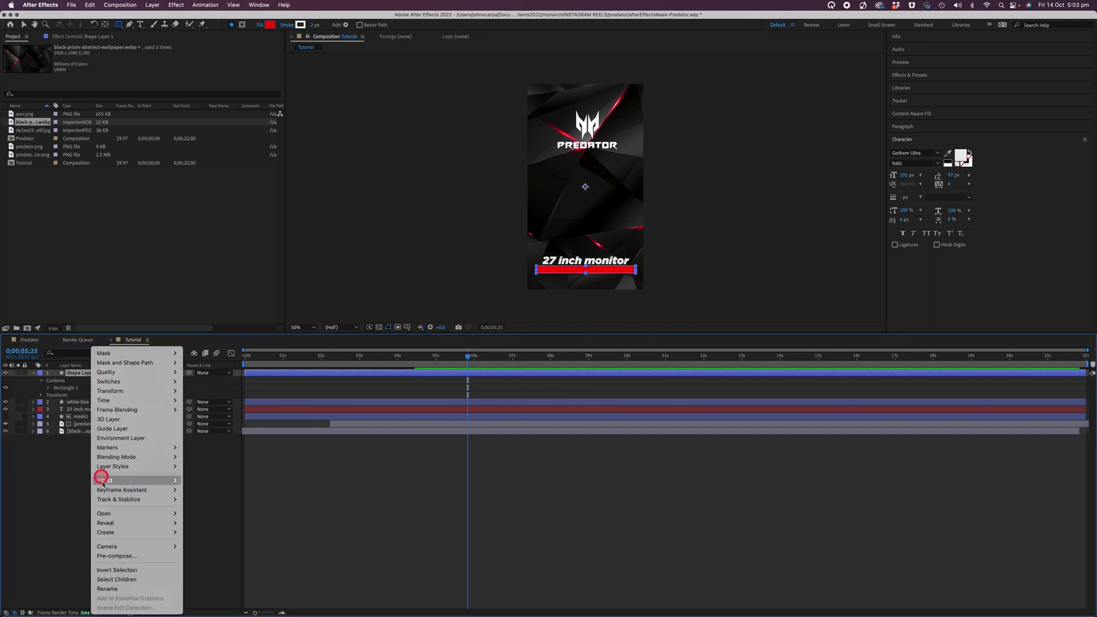
left_click(114, 589)
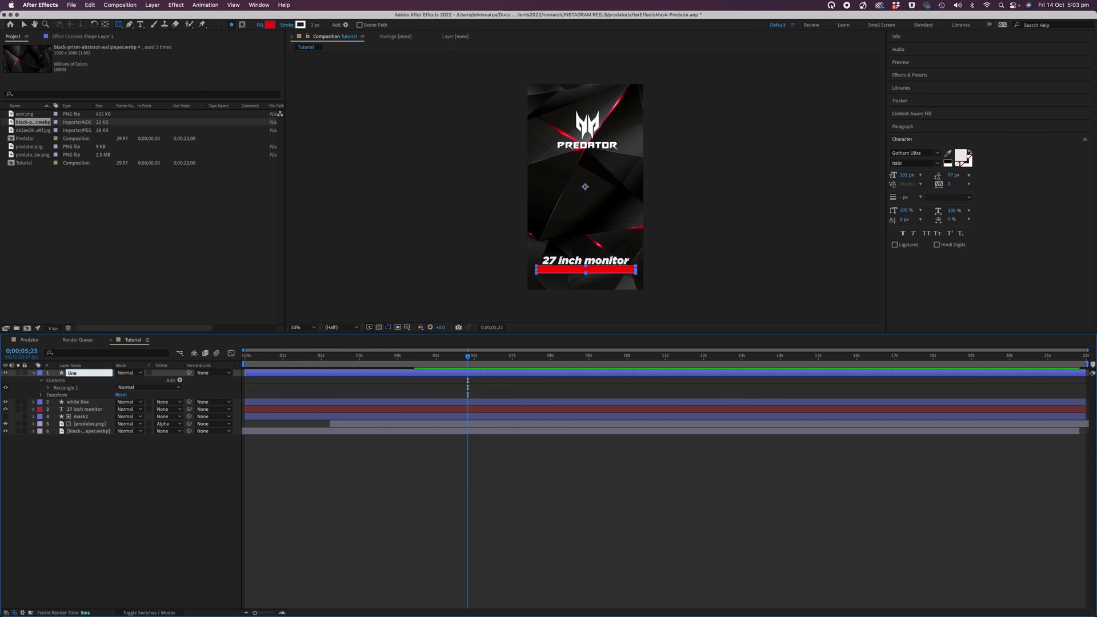
key("Return")
left_click(186, 595)
Step: Set the white line layer's track matte to Alpha Matte "linemask"
left_click(162, 613)
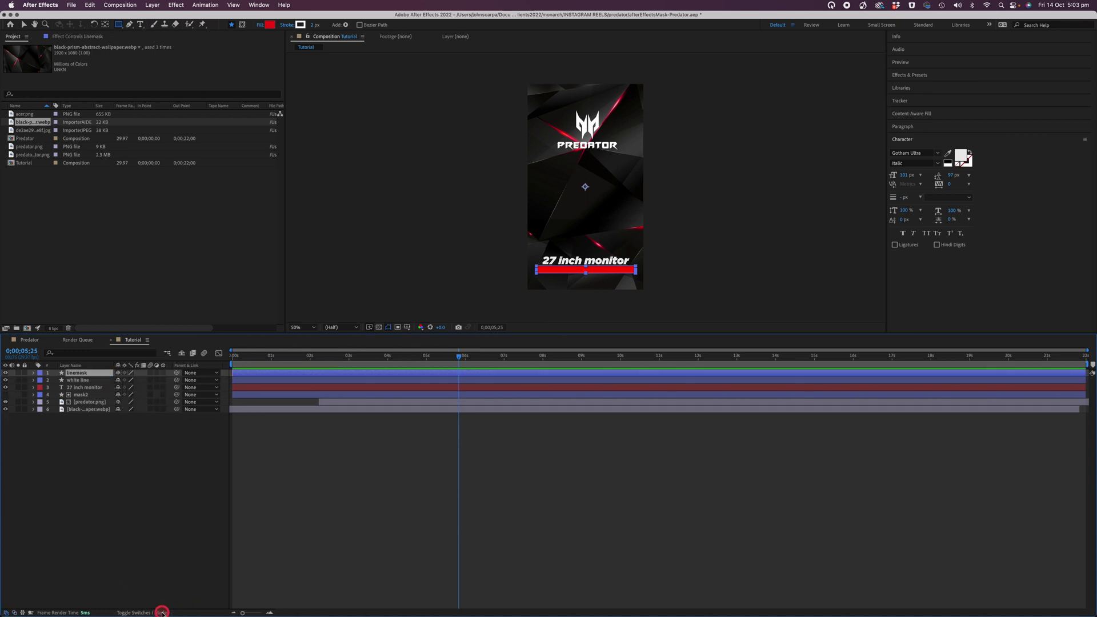
left_click(161, 613)
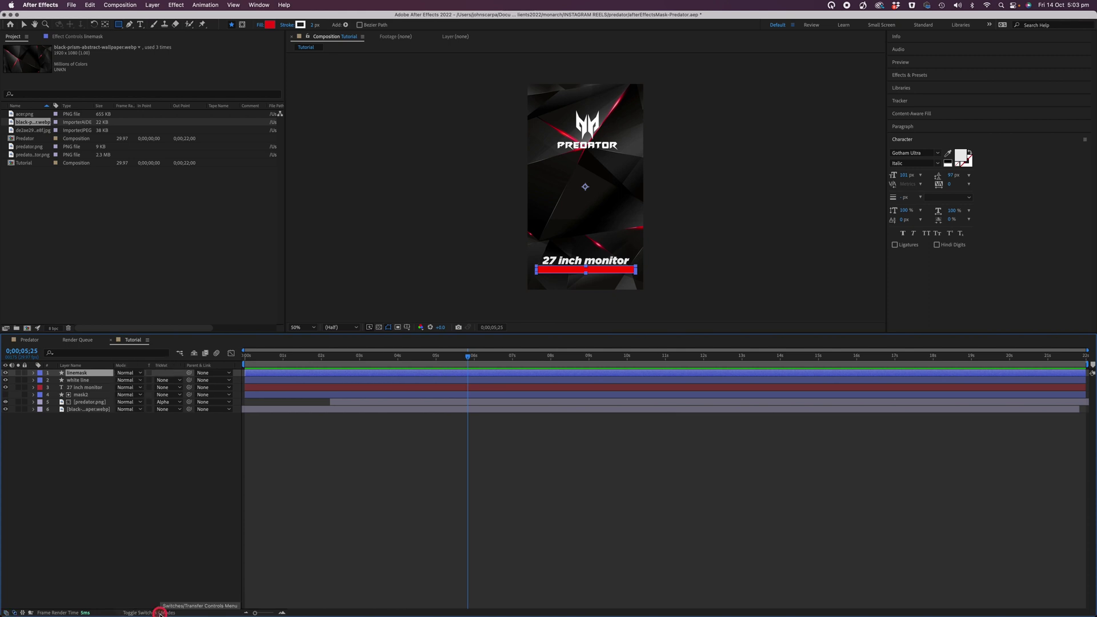
left_click(160, 612)
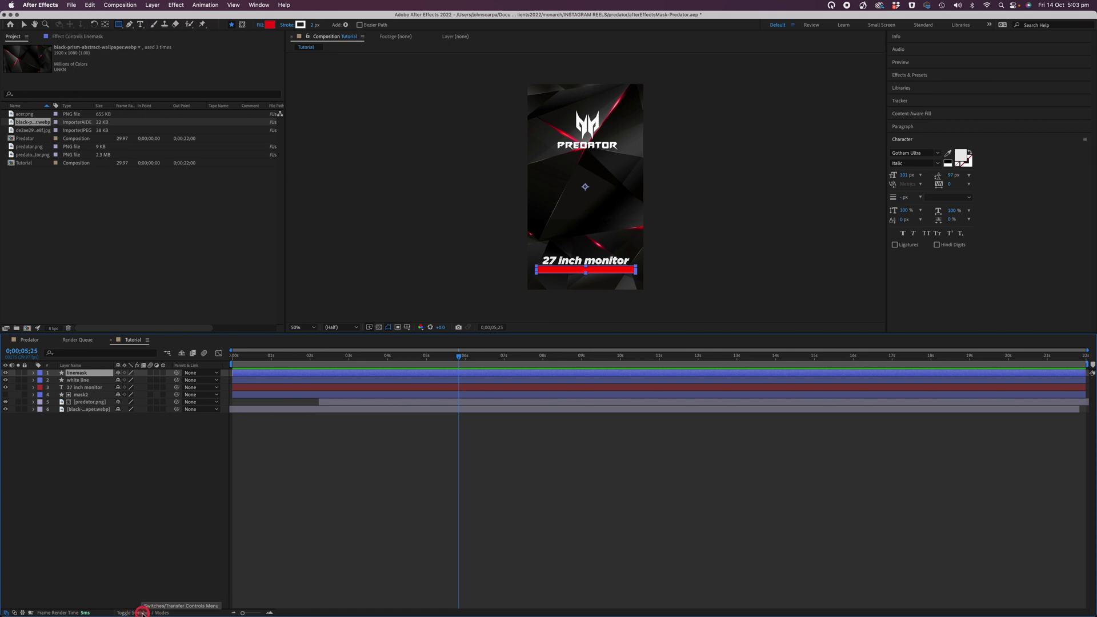
left_click(143, 612)
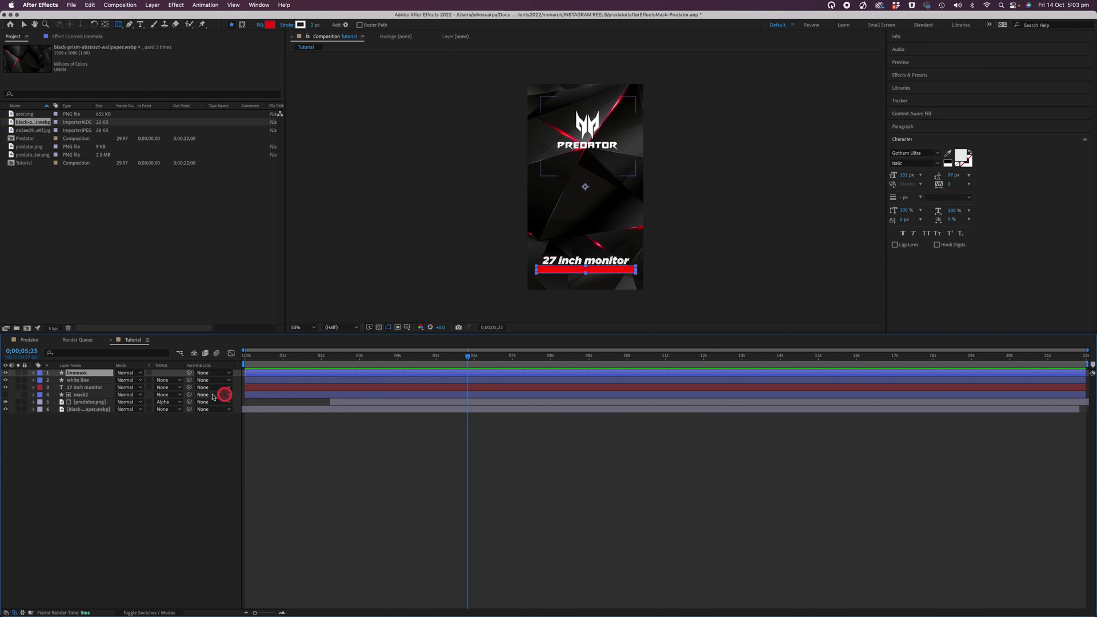
left_click(86, 380)
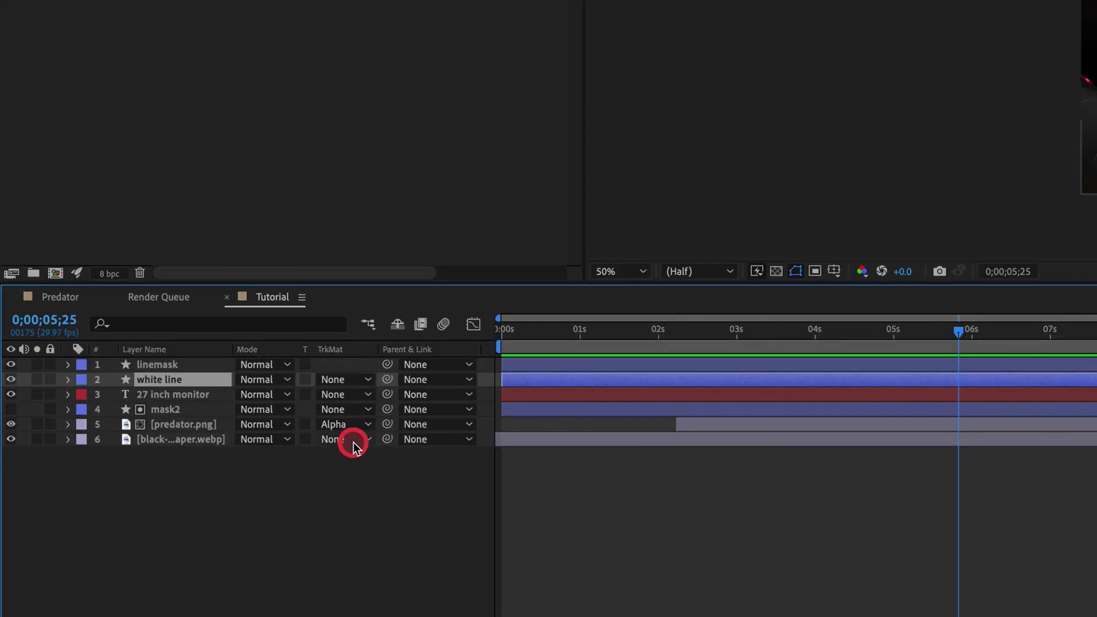
left_click(357, 378)
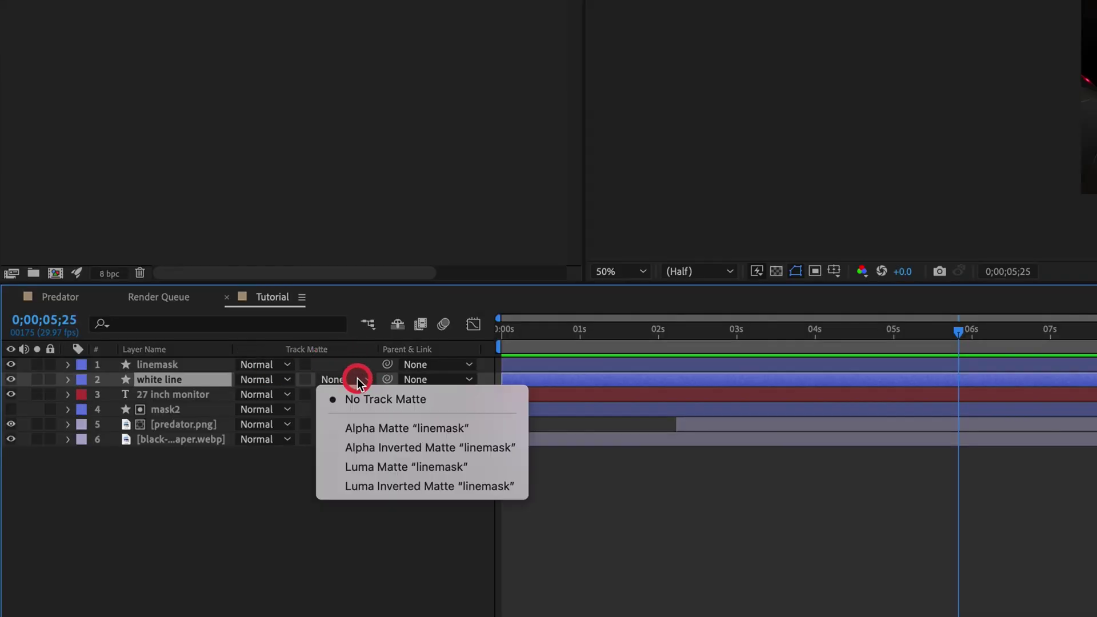
left_click(478, 435)
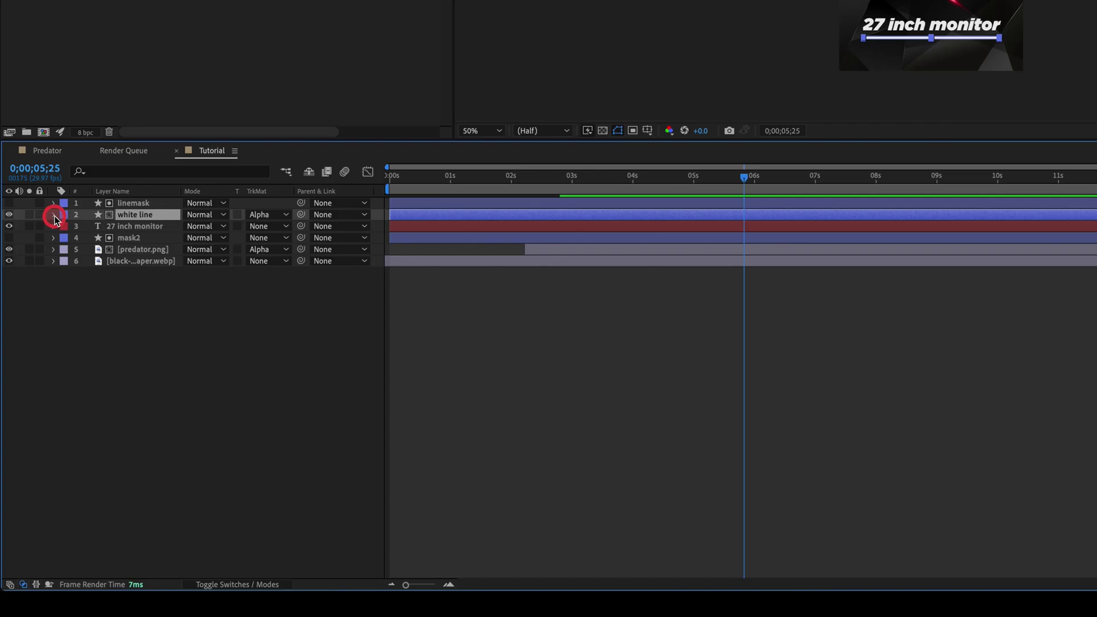
Step: Shift the white line layer horizontally out of the frame to position -378, 960 and start a Position keyframe at 0;00;05;25
left_click(53, 216)
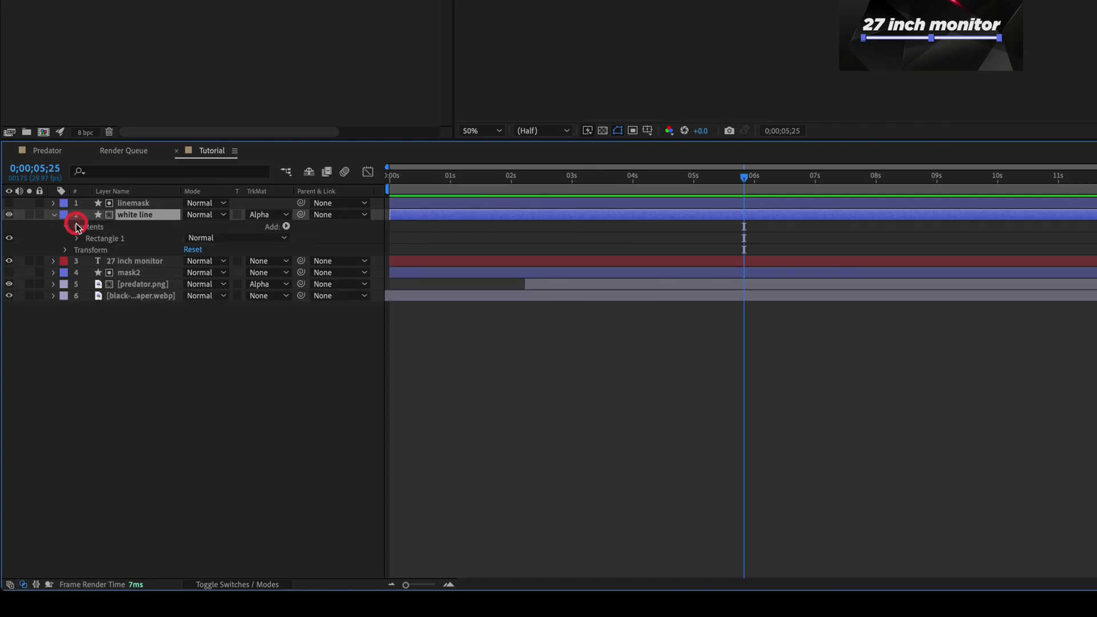
left_click(65, 251)
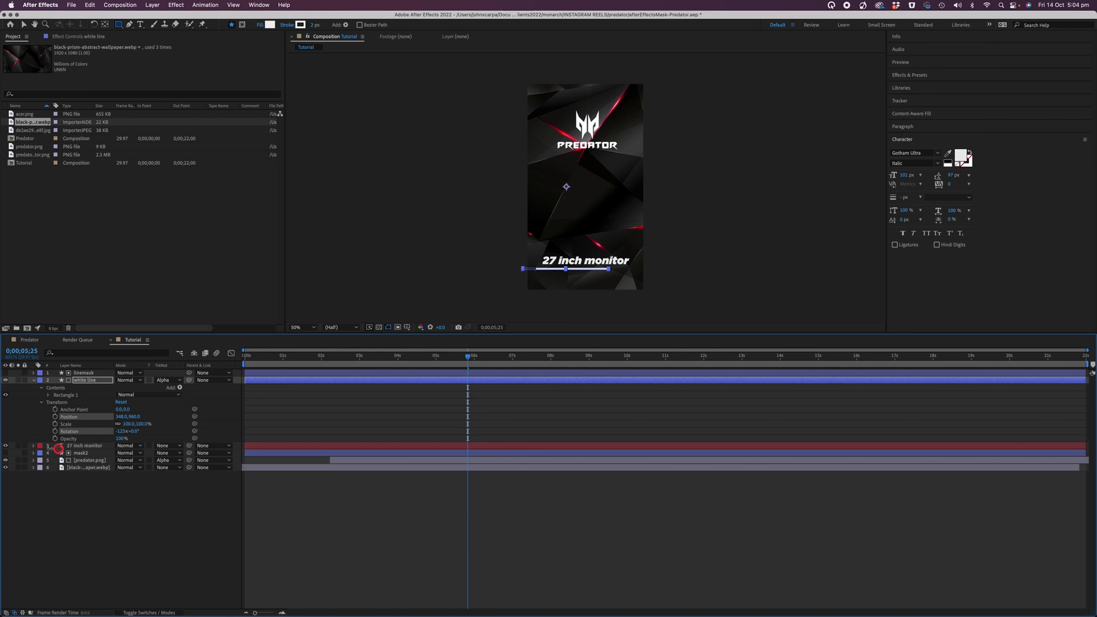
left_click_drag(58, 448, 2, 431)
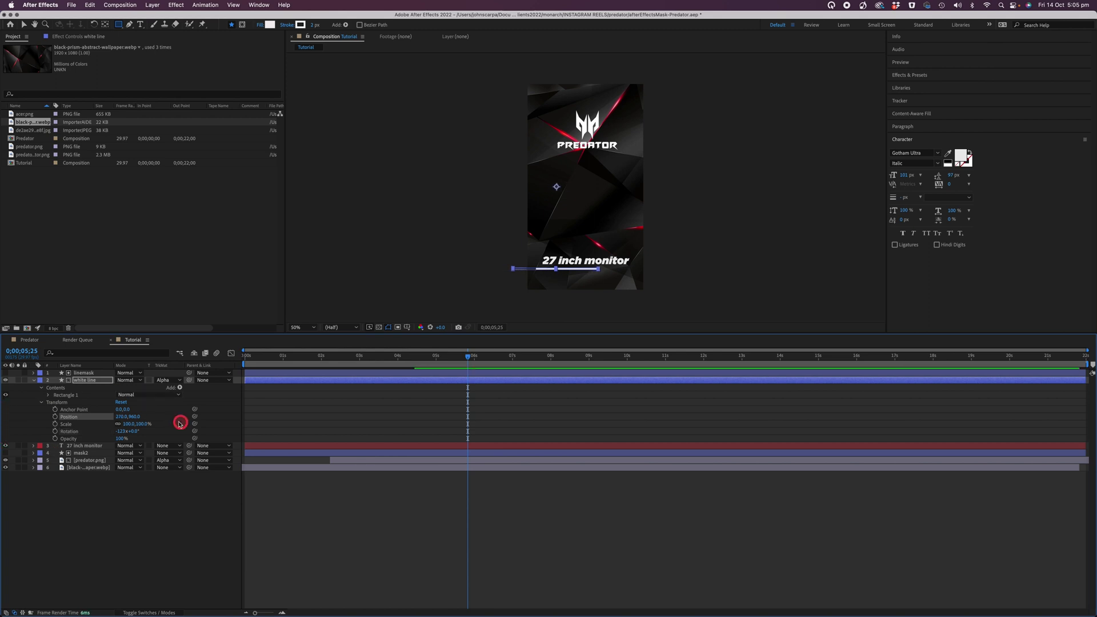
left_click_drag(128, 417, 1, 416)
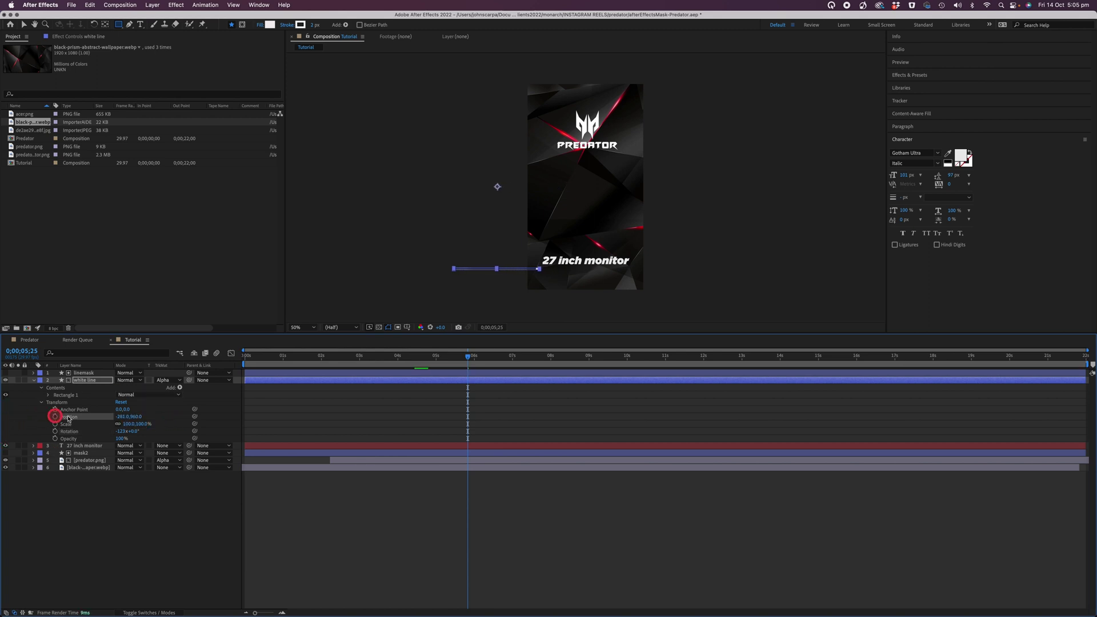
left_click(127, 416)
left_click_drag(125, 417, 61, 420)
left_click(55, 417)
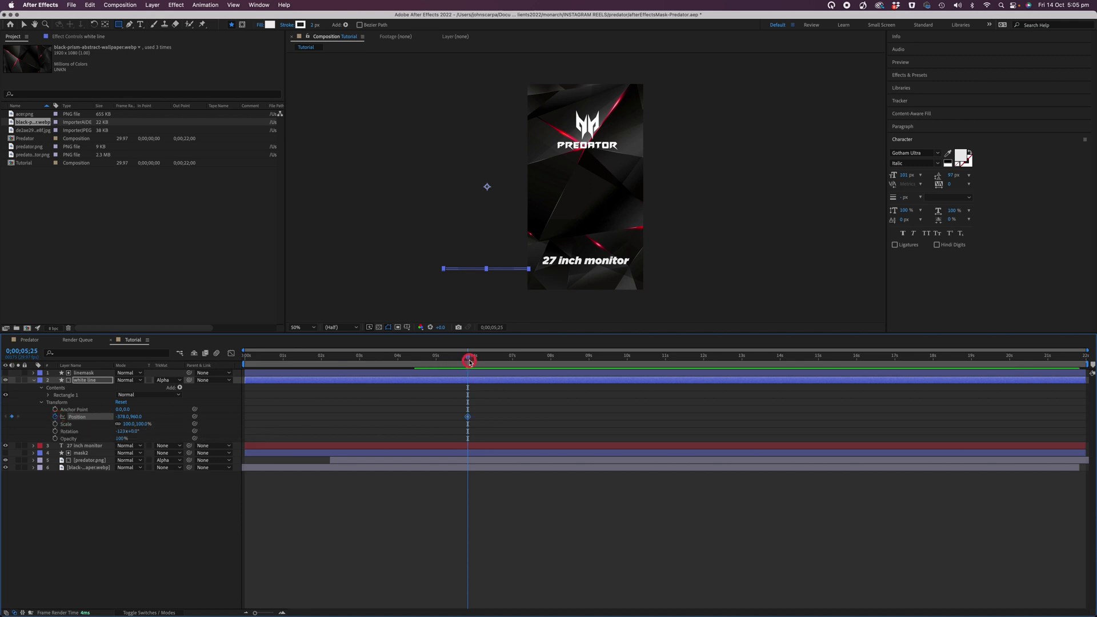
Step: At 0;00;07;00, keyframe the white line's position back beneath the 27 inch monitor text, and play the animation from 0;00;05;15
left_click_drag(470, 363, 516, 370)
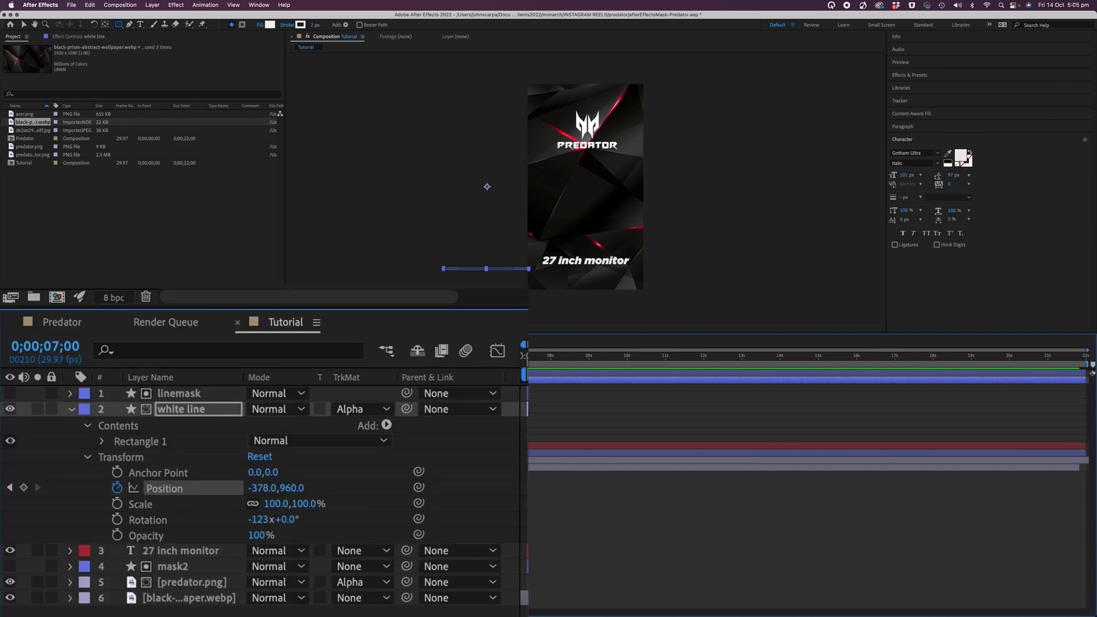
left_click(23, 488)
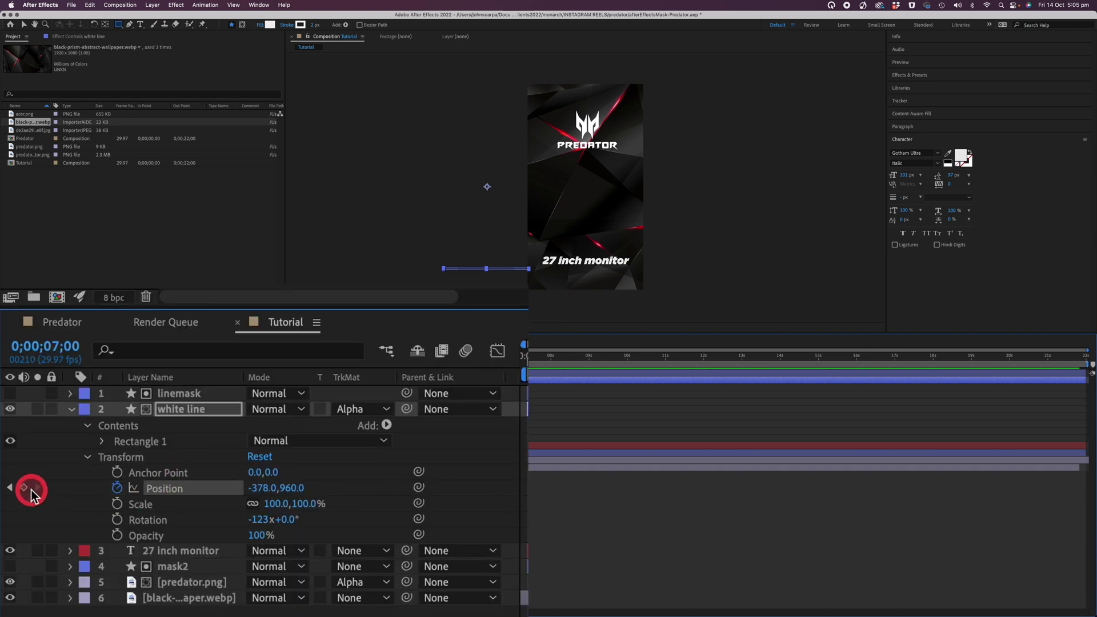
left_click_drag(255, 488, 771, 490)
left_click(455, 356)
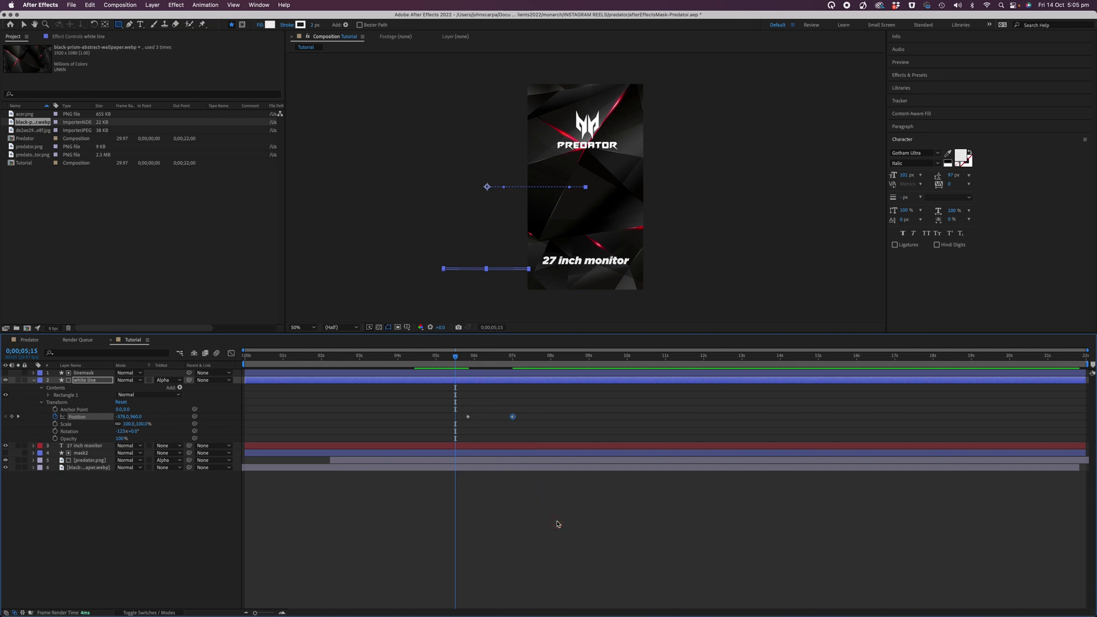
key("space")
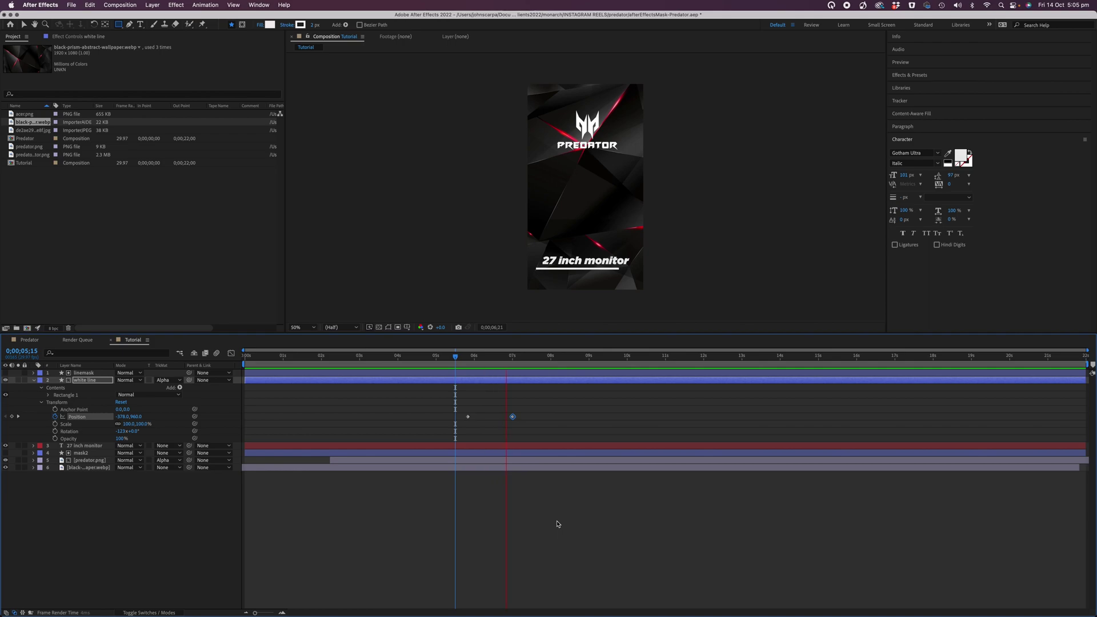